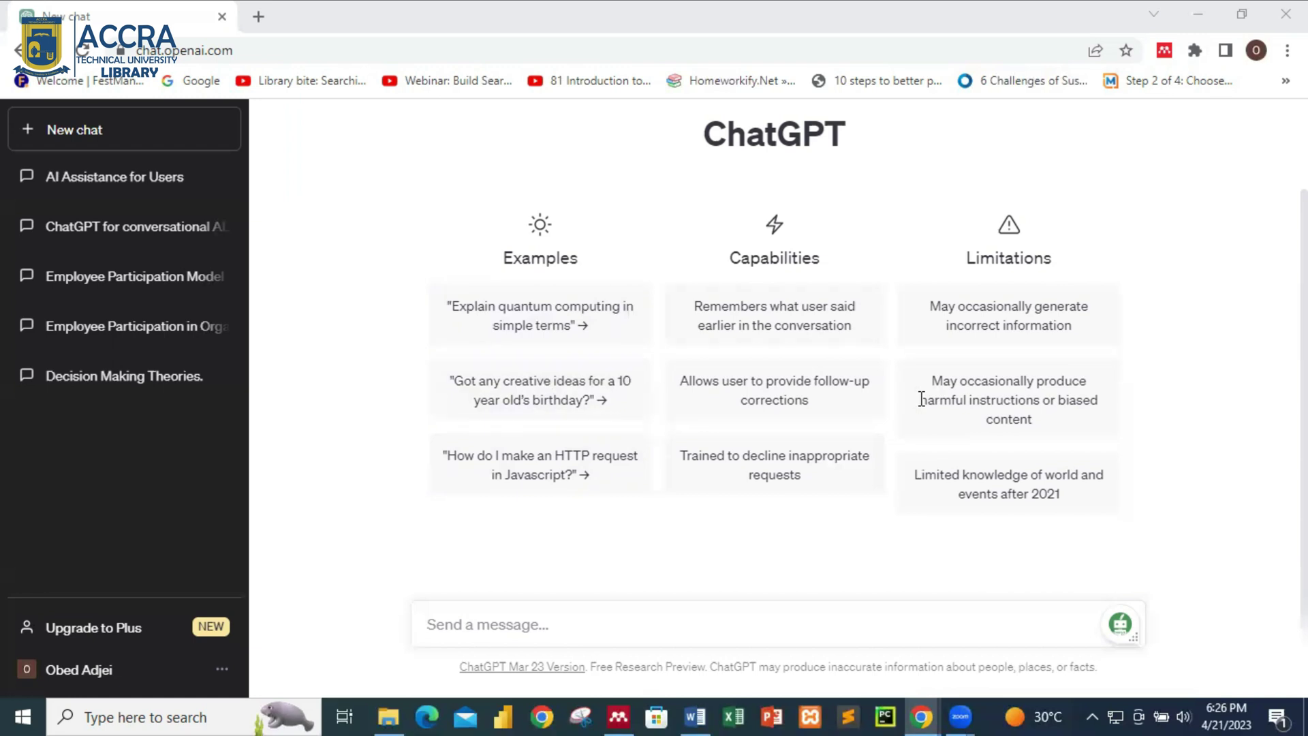
Switch to the Word document and insert an unnumbered "Business" heading line between the Learning and Education and Customer Support items.
click(695, 715)
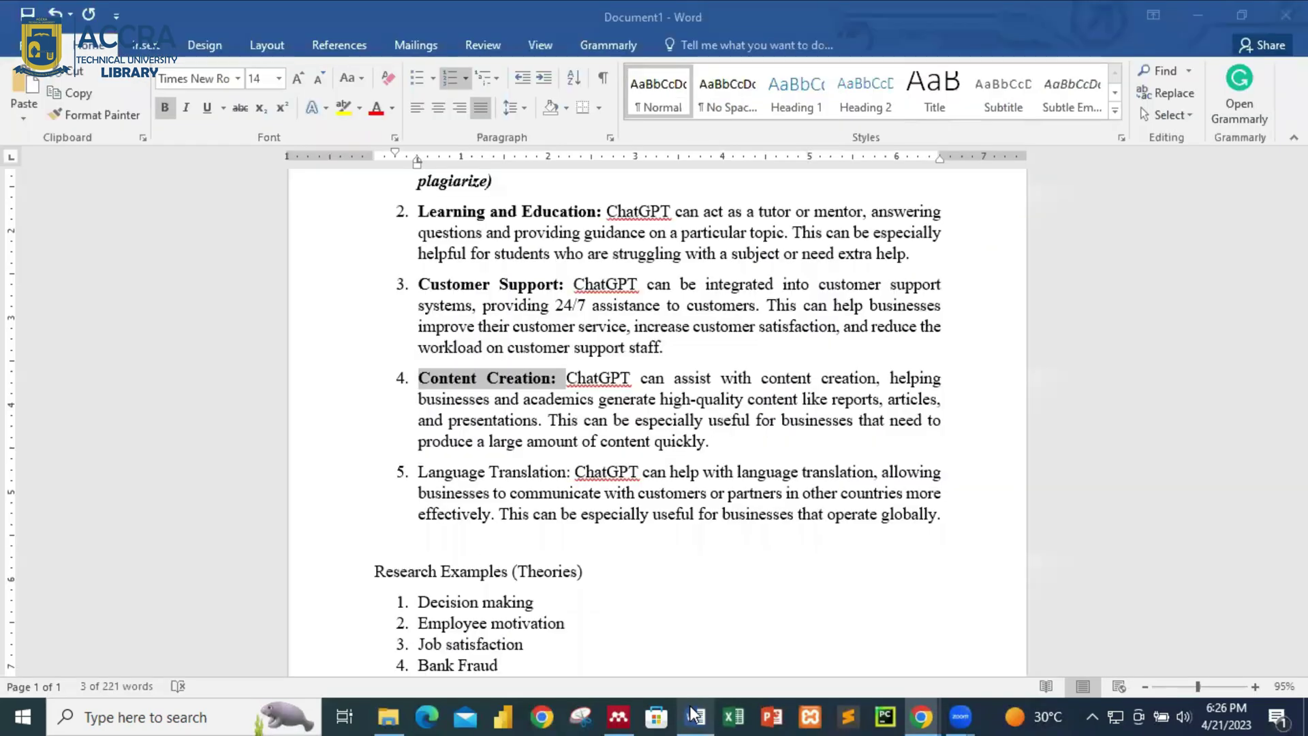
click(662, 400)
scroll(664, 402, up, 4)
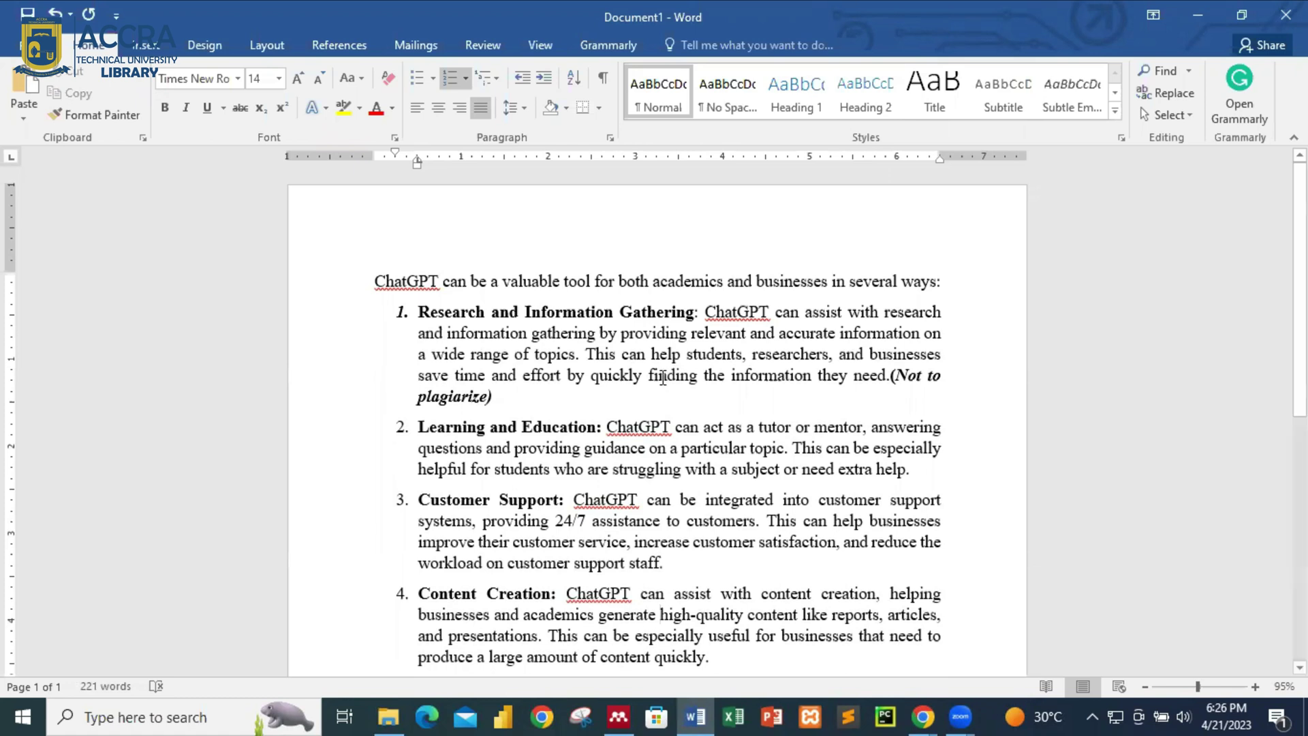
scroll(662, 376, down, 1)
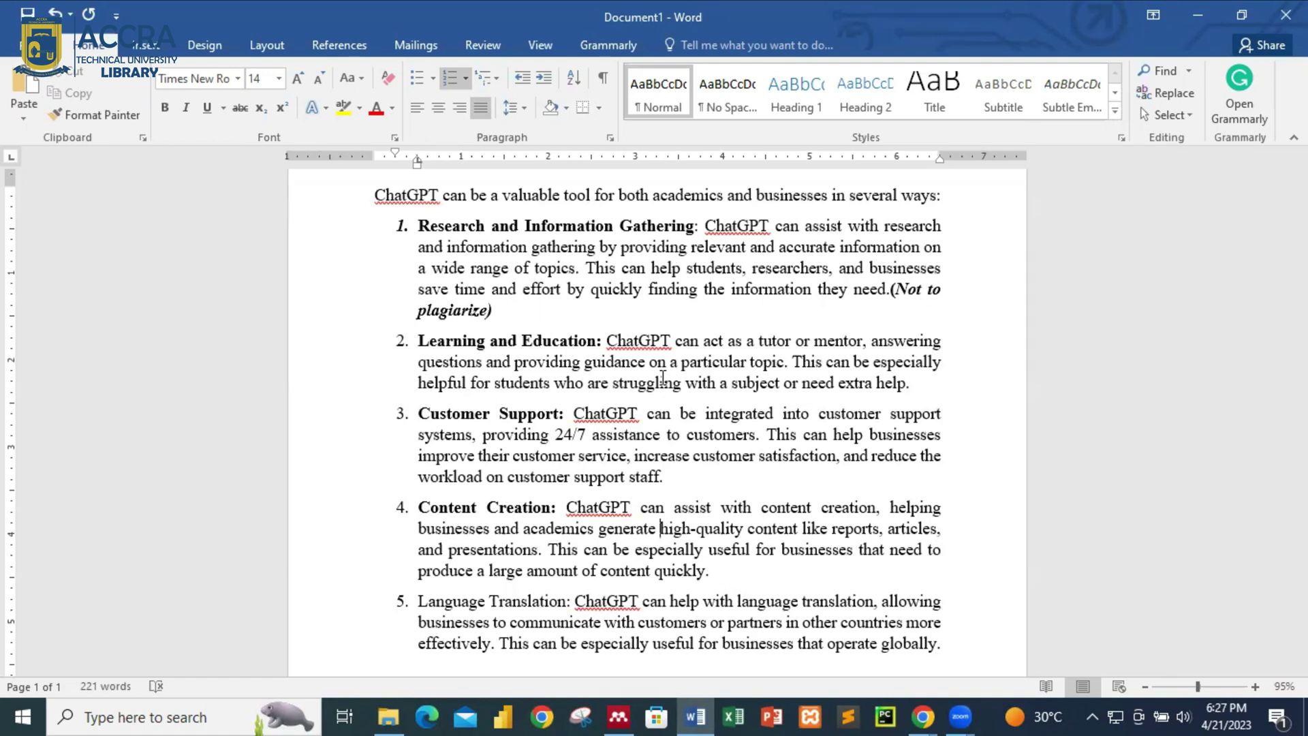
click(924, 387)
key(Return)
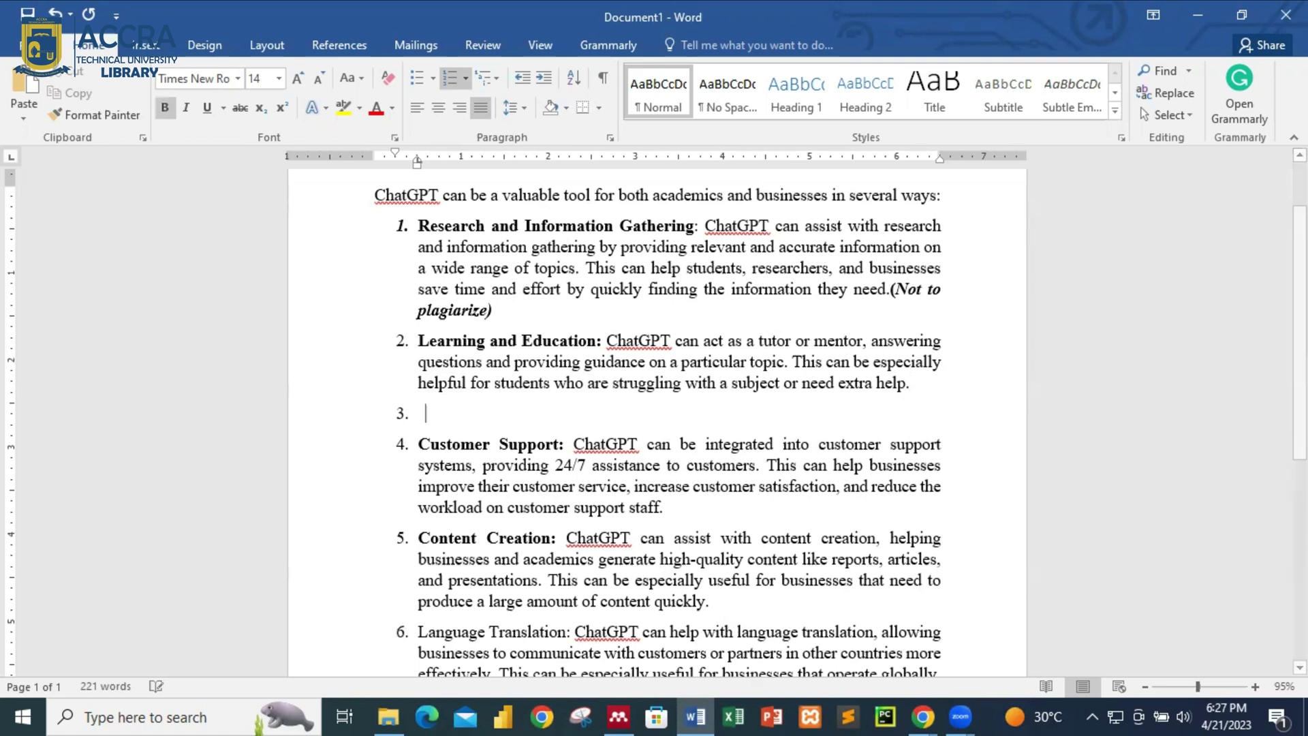
key(BackSpace)
text(Bu)
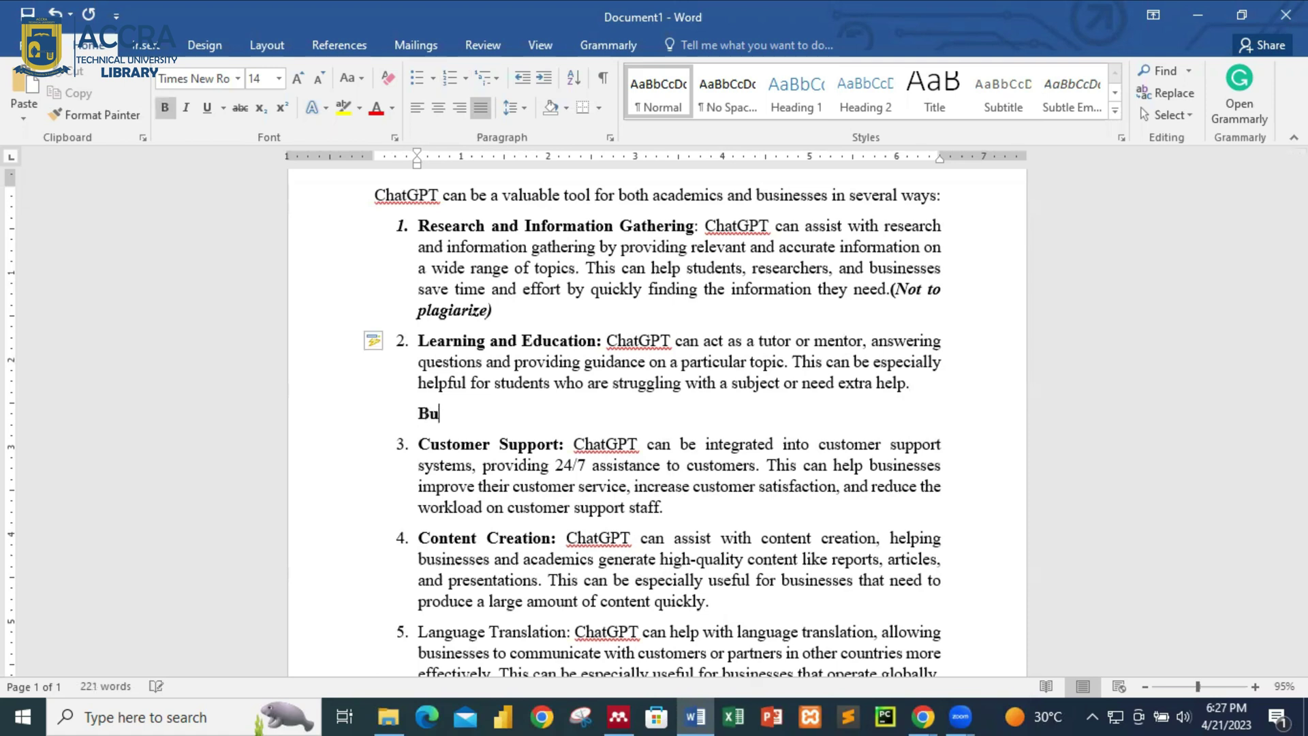
text(siness)
click(704, 461)
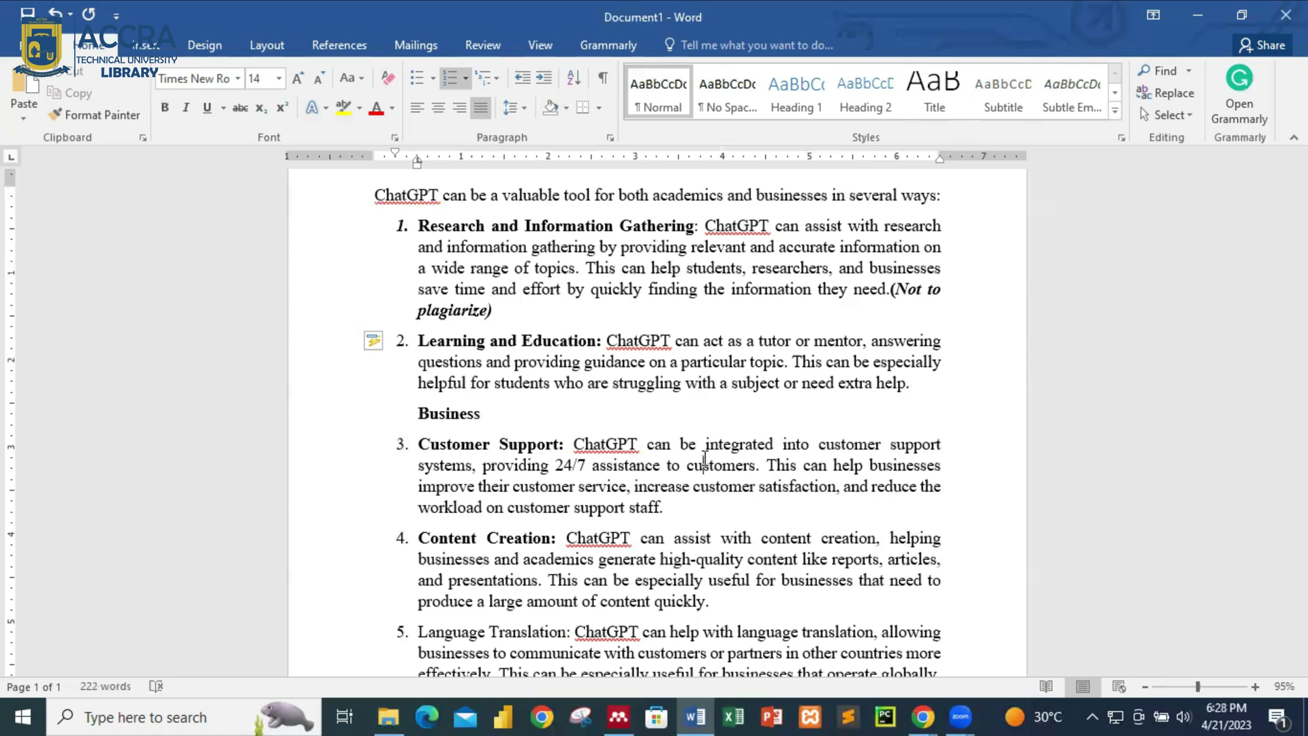
Review the document's list of ChatGPT uses down to the Research Examples (Theories) section.
scroll(571, 444, down, 2)
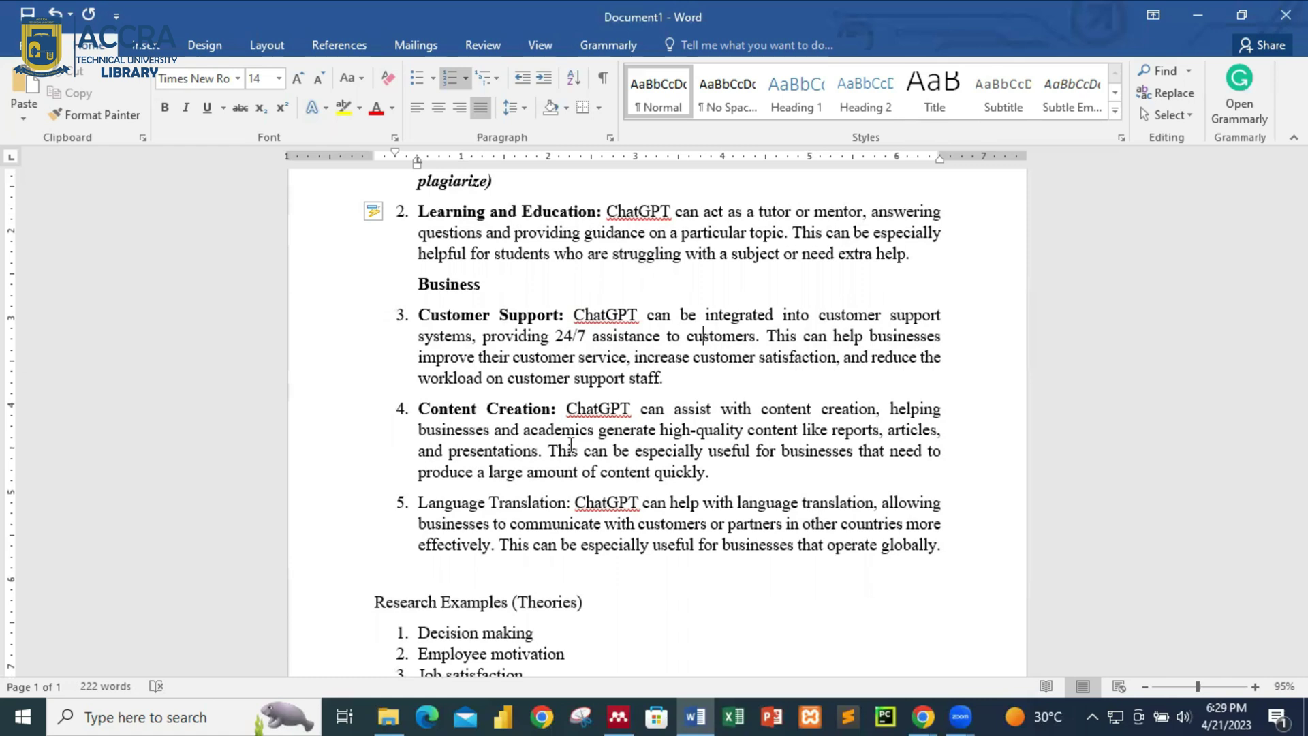
scroll(571, 444, up, 4)
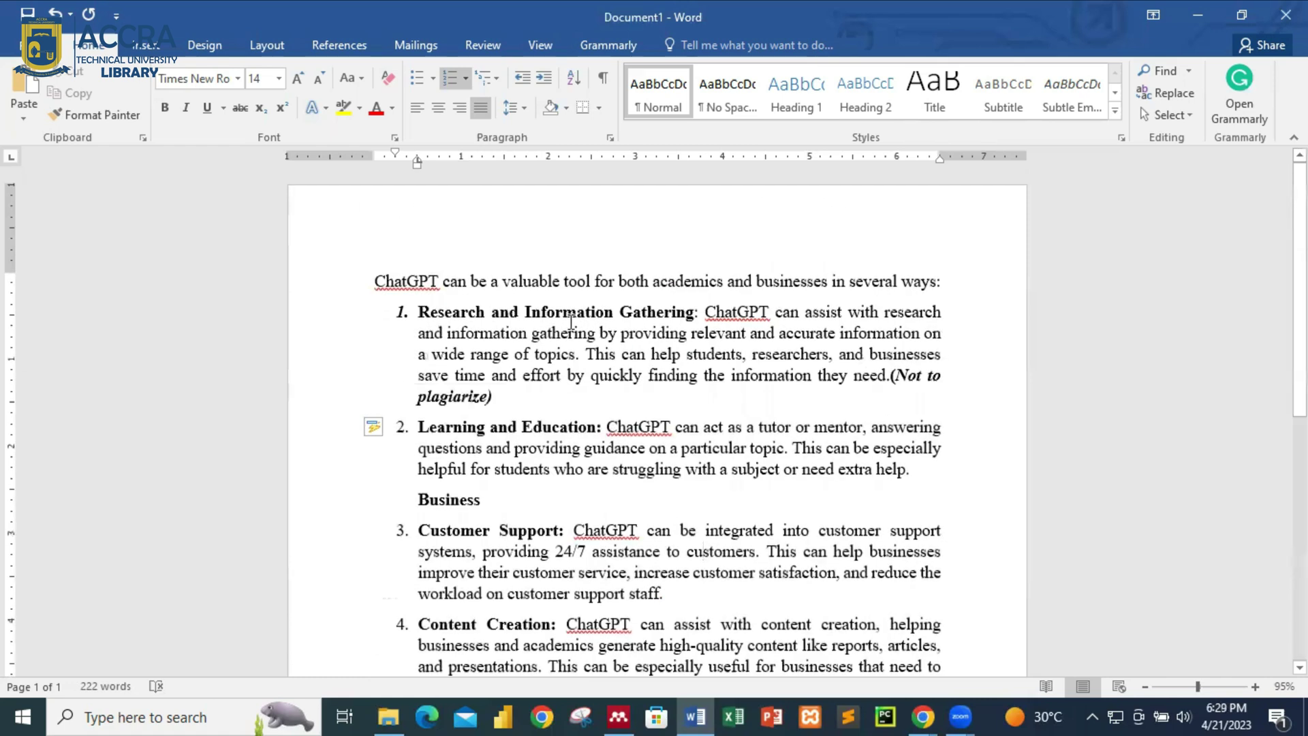
scroll(593, 341, down, 3)
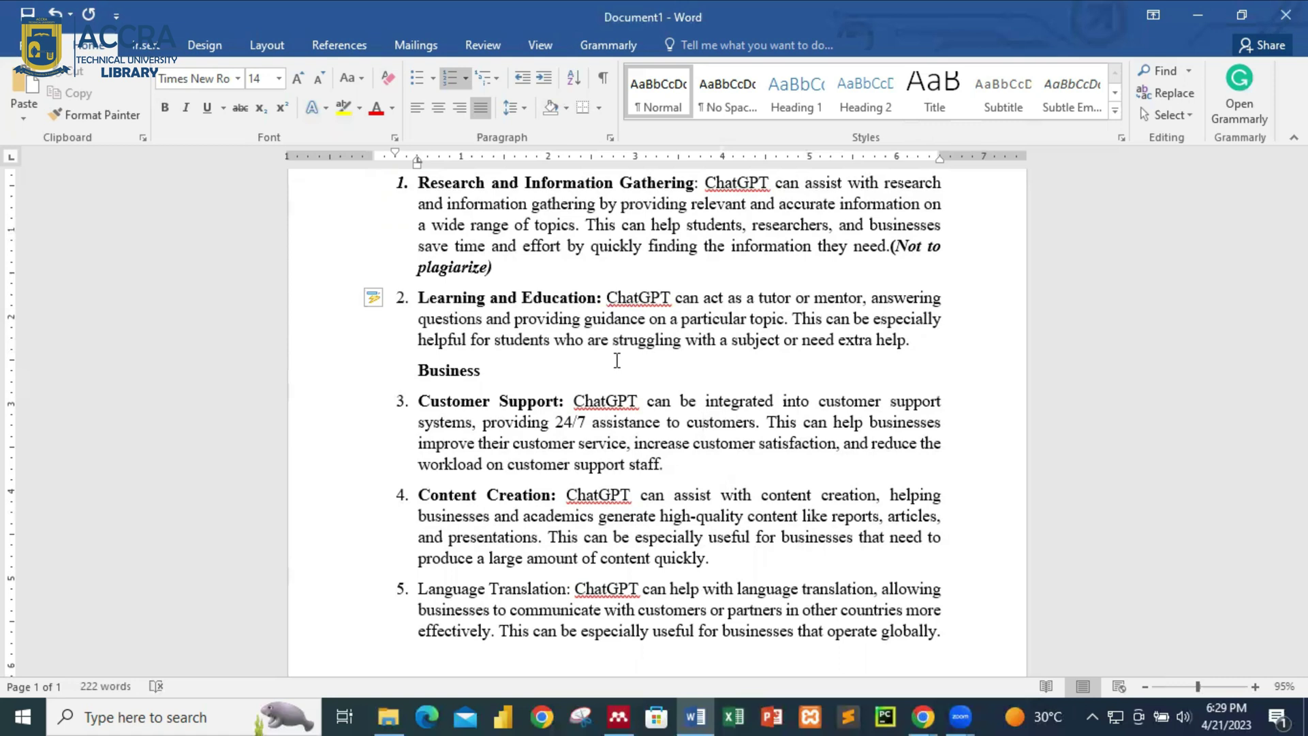
scroll(619, 368, down, 3)
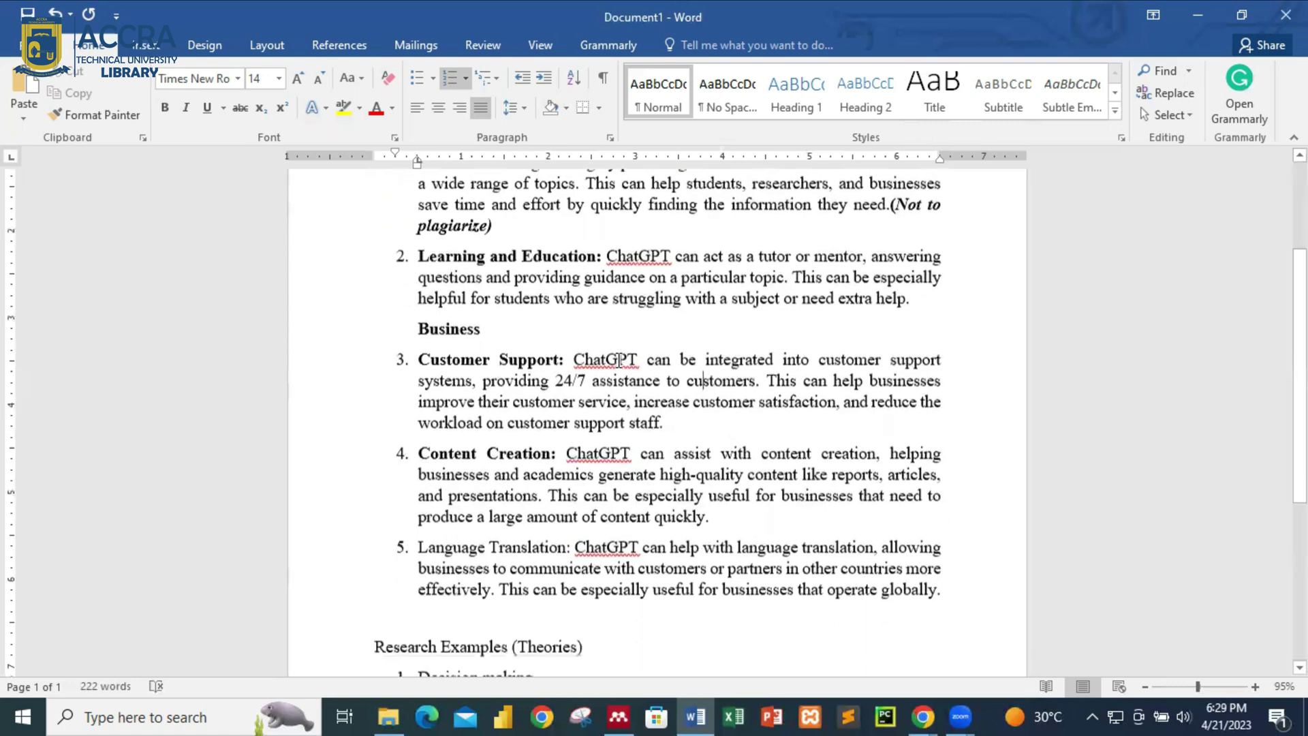
scroll(622, 516, down, 1)
click(597, 438)
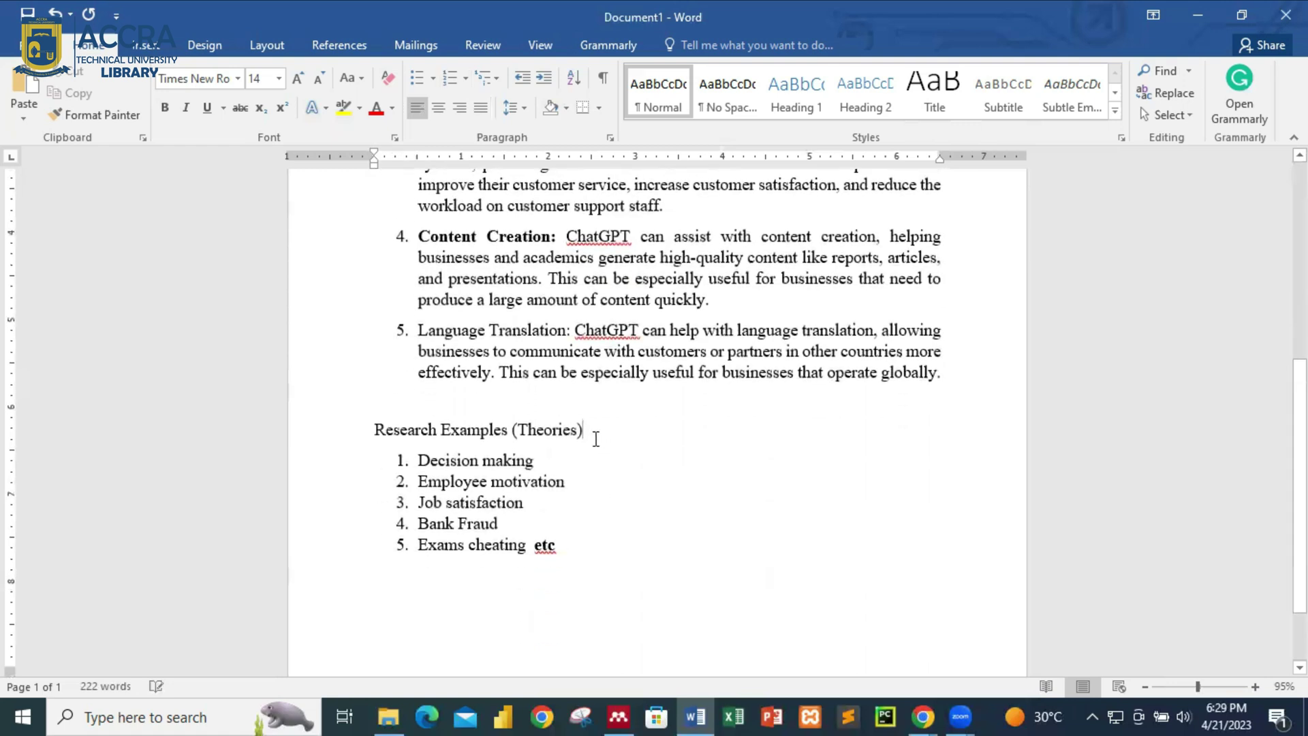
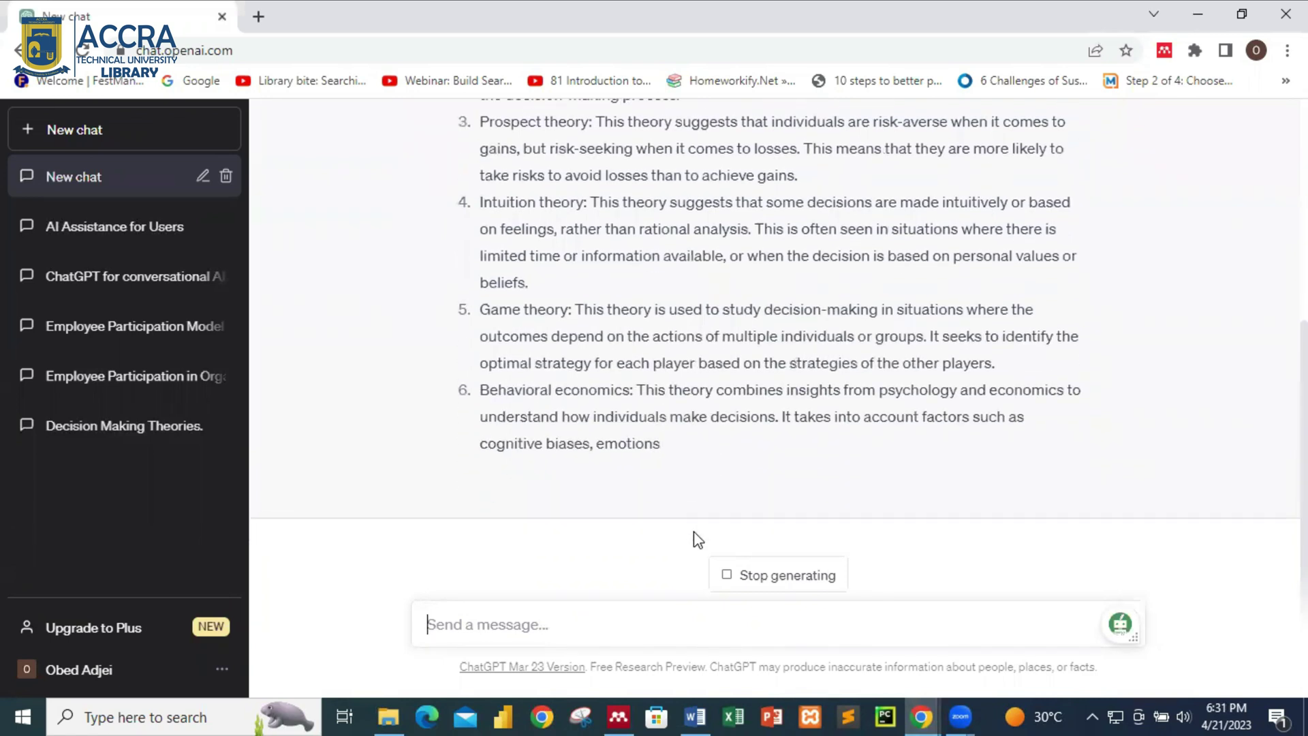
Read through the ChatGPT answer on decision making theories and regenerate the response.
scroll(798, 443, up, 5)
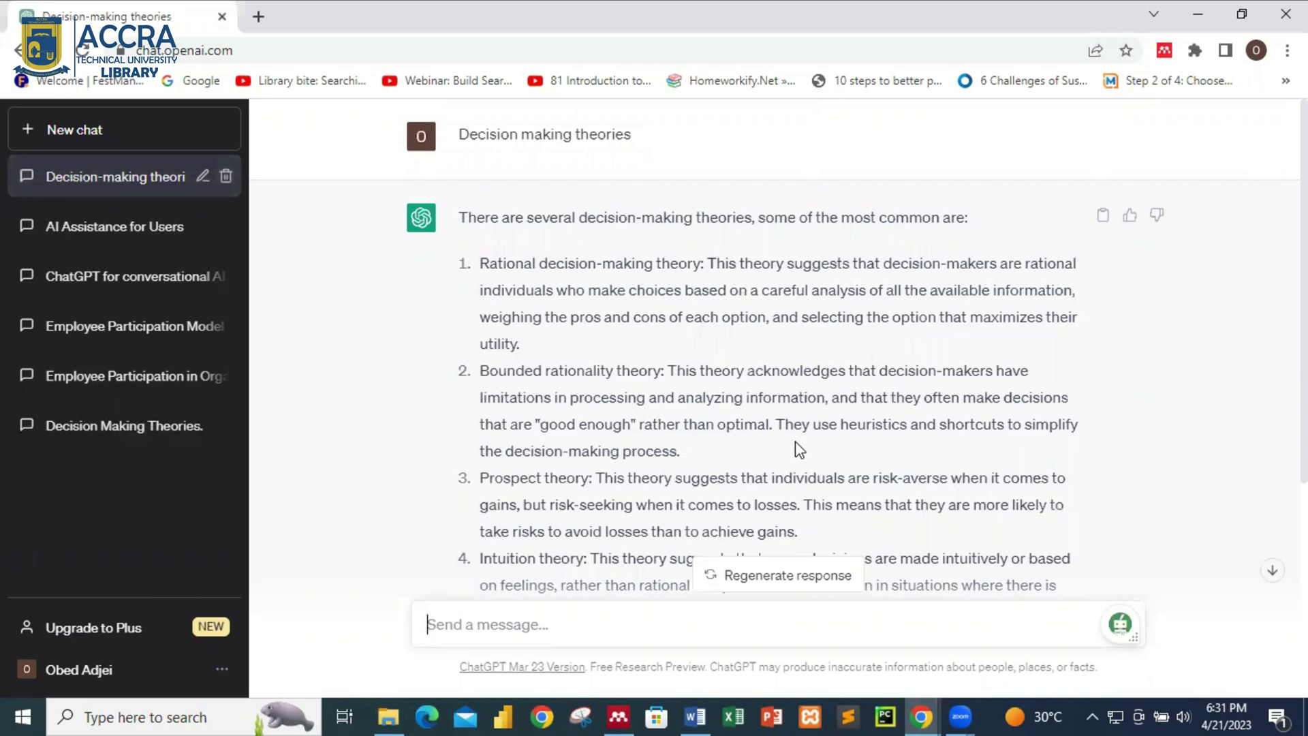
scroll(816, 402, down, 5)
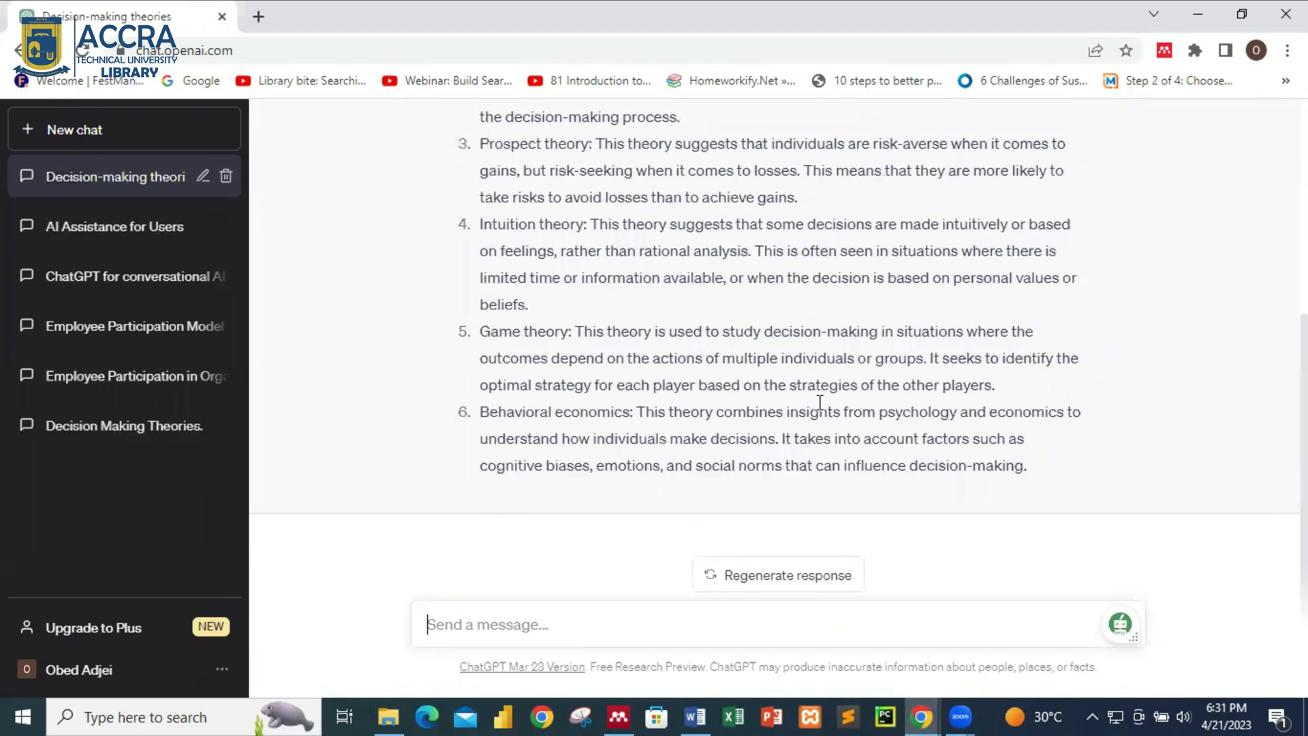
click(775, 578)
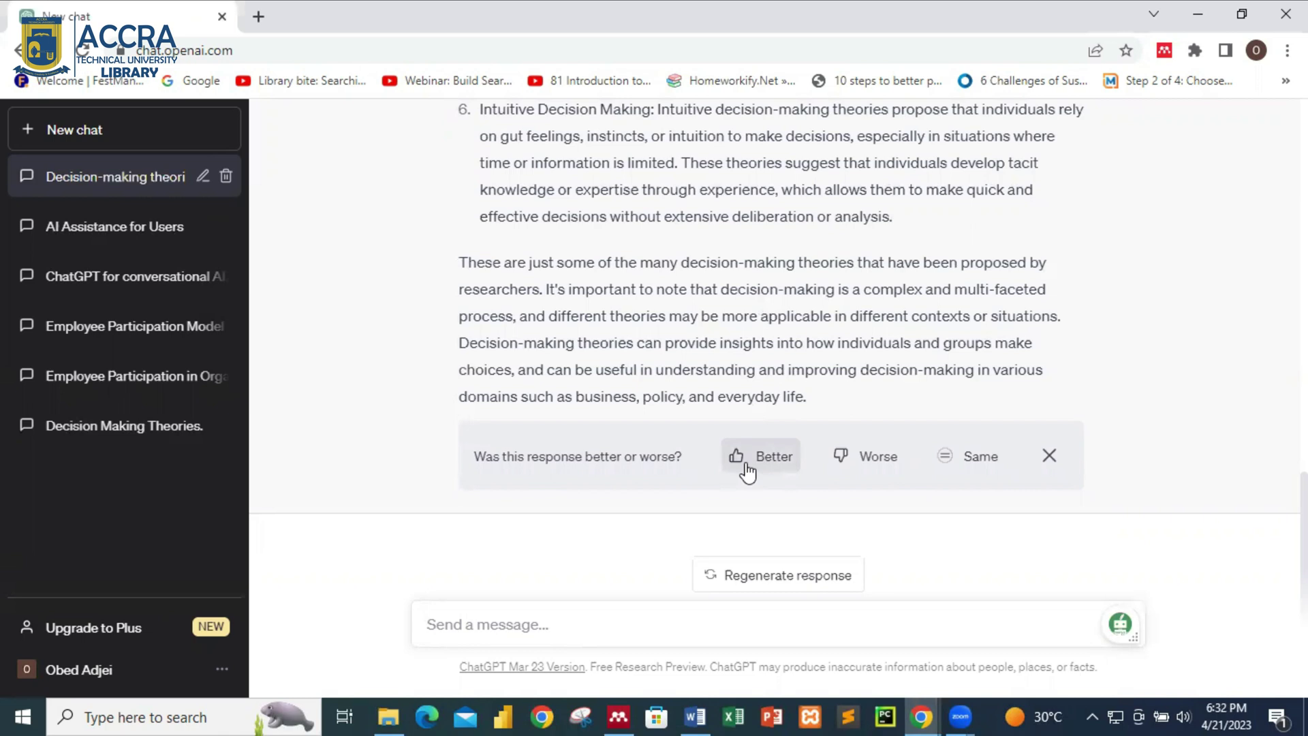
Copy the theory name "Rational Choice Theory" from the first list item of the regenerated response.
scroll(765, 320, up, 8)
scroll(764, 320, up, 6)
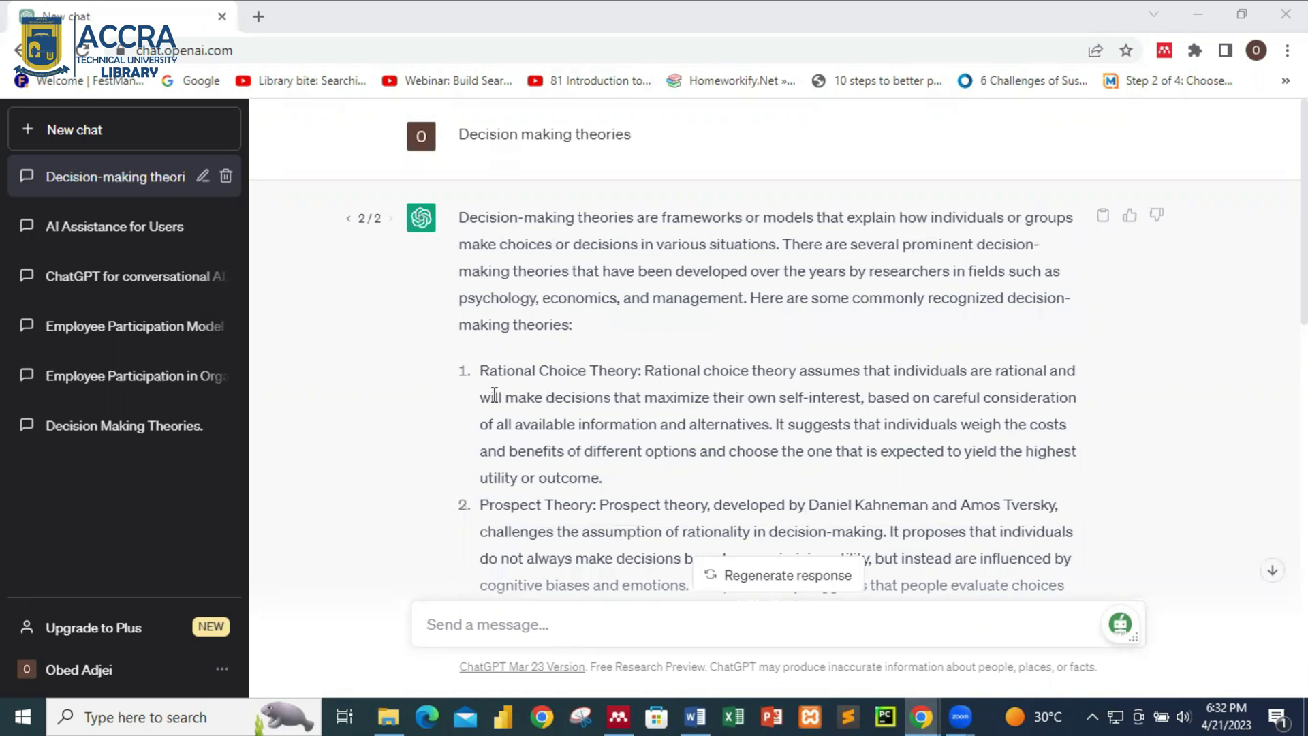
drag(483, 377, 639, 376)
key(ctrl+c)
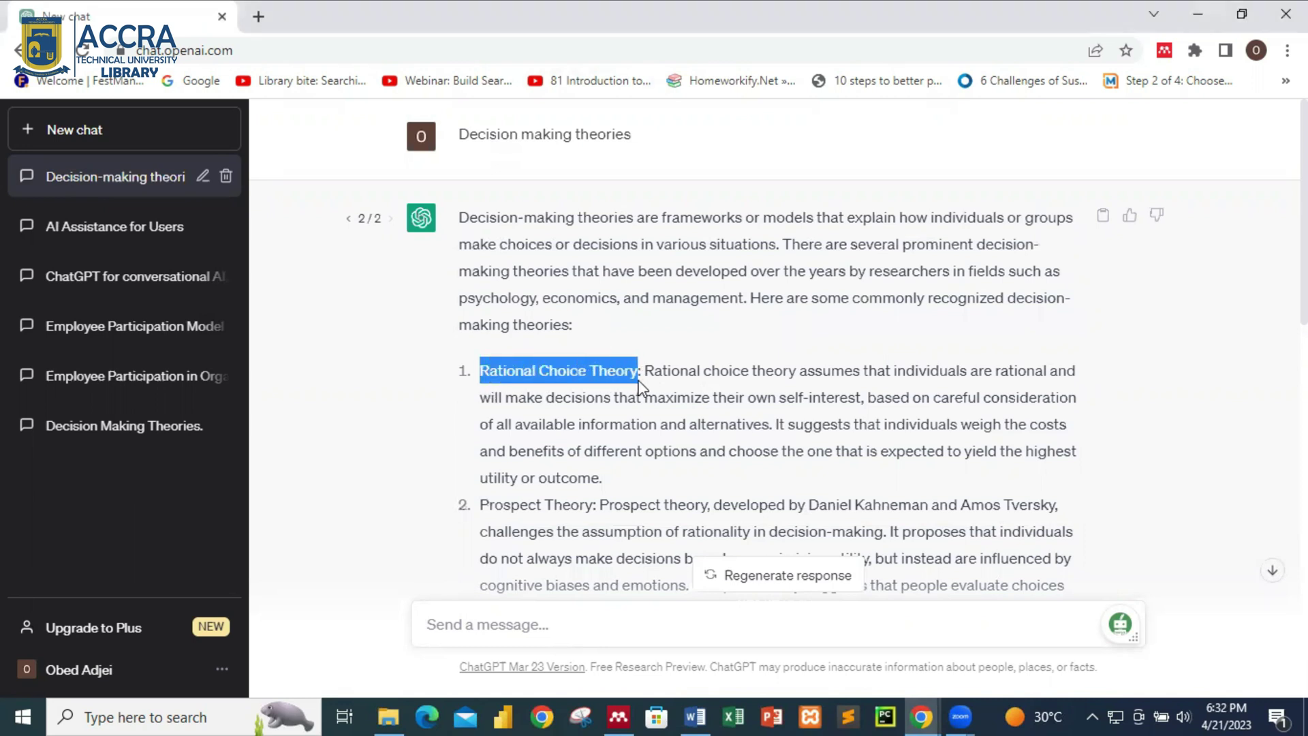
right_click(609, 374)
click(641, 385)
Open Google Scholar in a new browser tab by searching for "google scholar" on google.com.
key(ctrl+t)
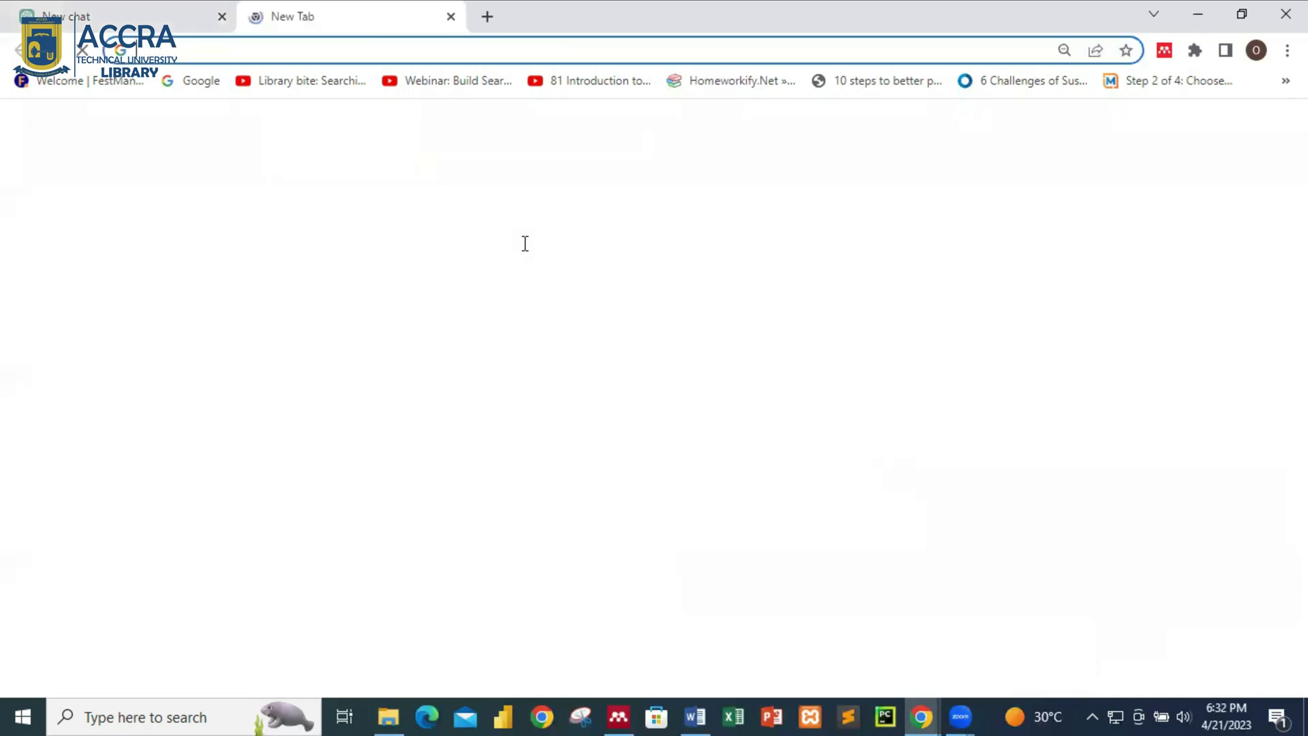
text(google.com)
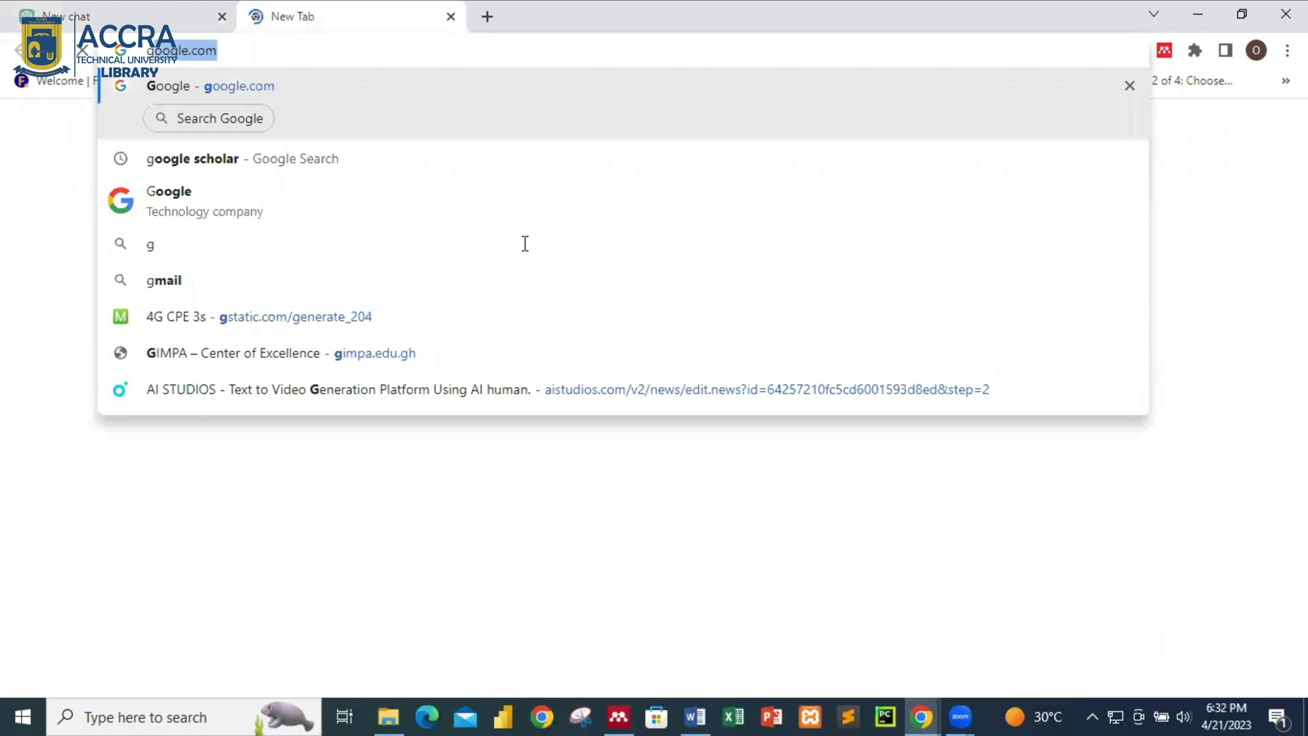
key(Return)
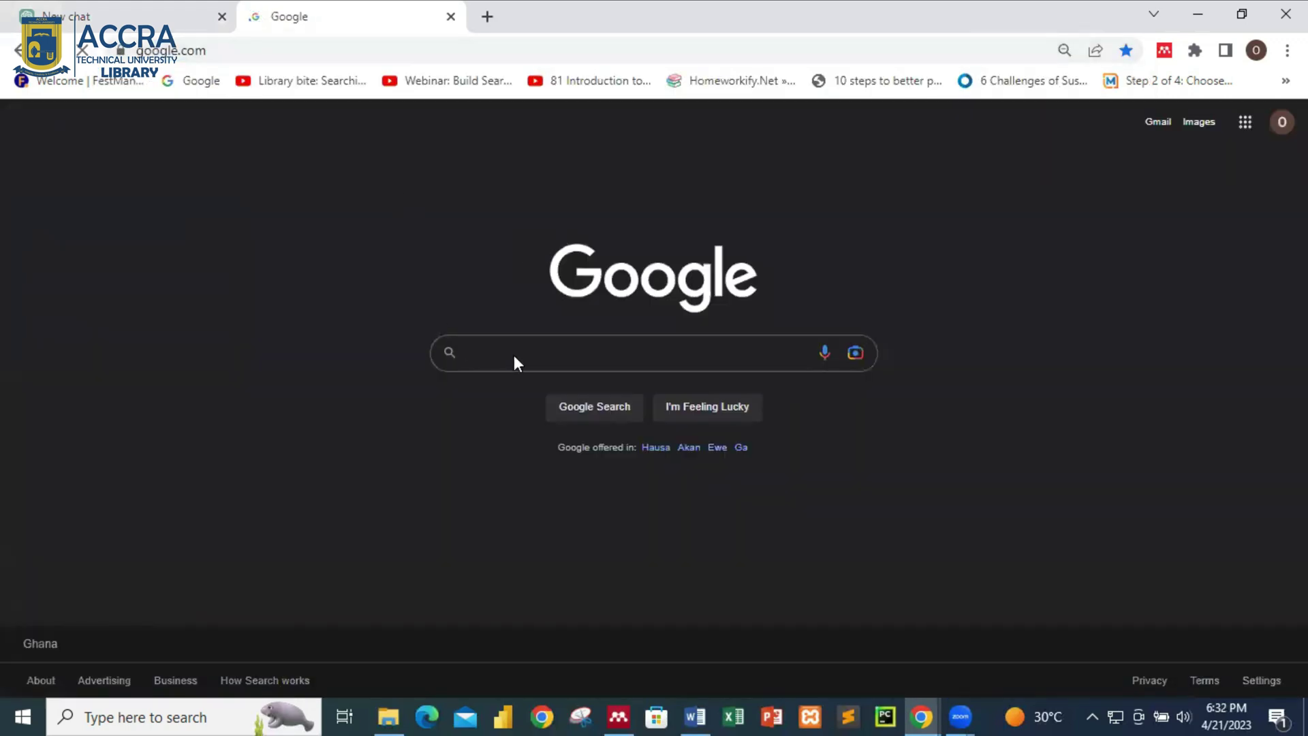
click(504, 353)
text(goog)
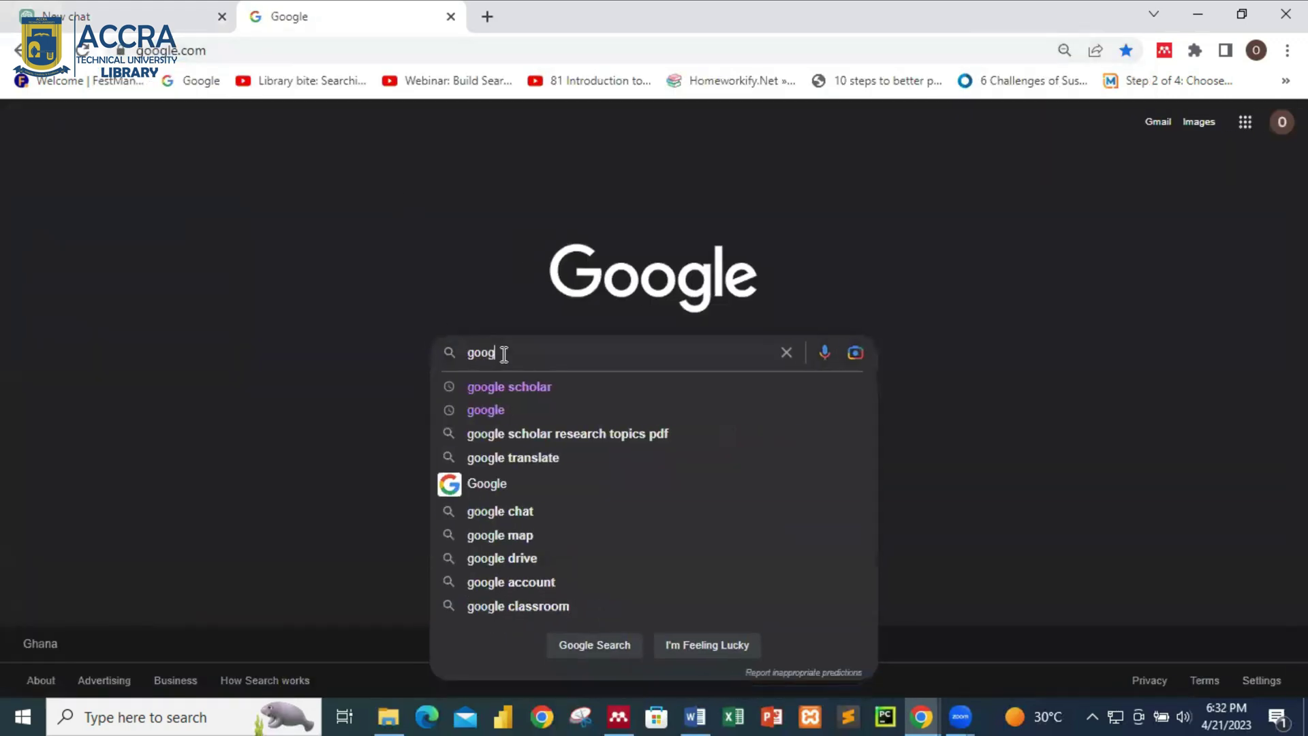
click(533, 385)
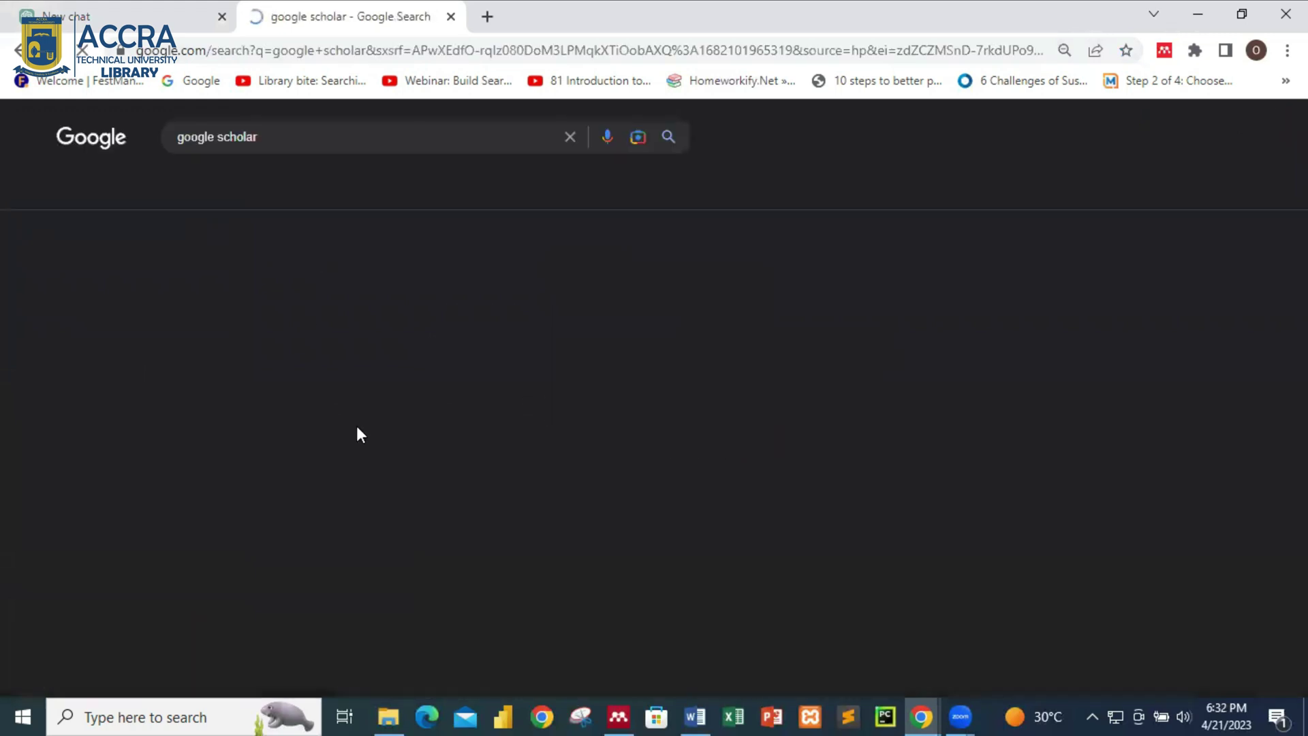
click(264, 285)
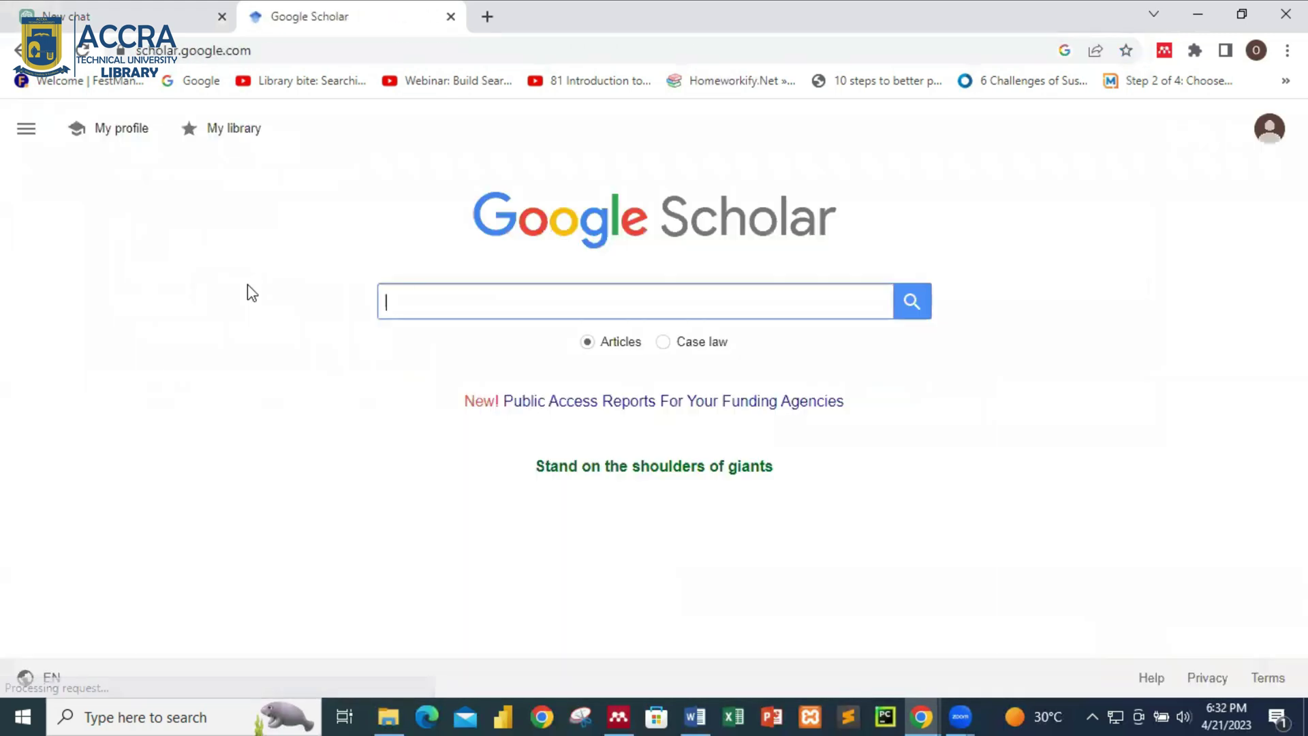
Search Google Scholar for "Rational Choice Theory review" using the copied theory name, and look through the first page of results.
click(462, 305)
right_click(462, 304)
click(524, 455)
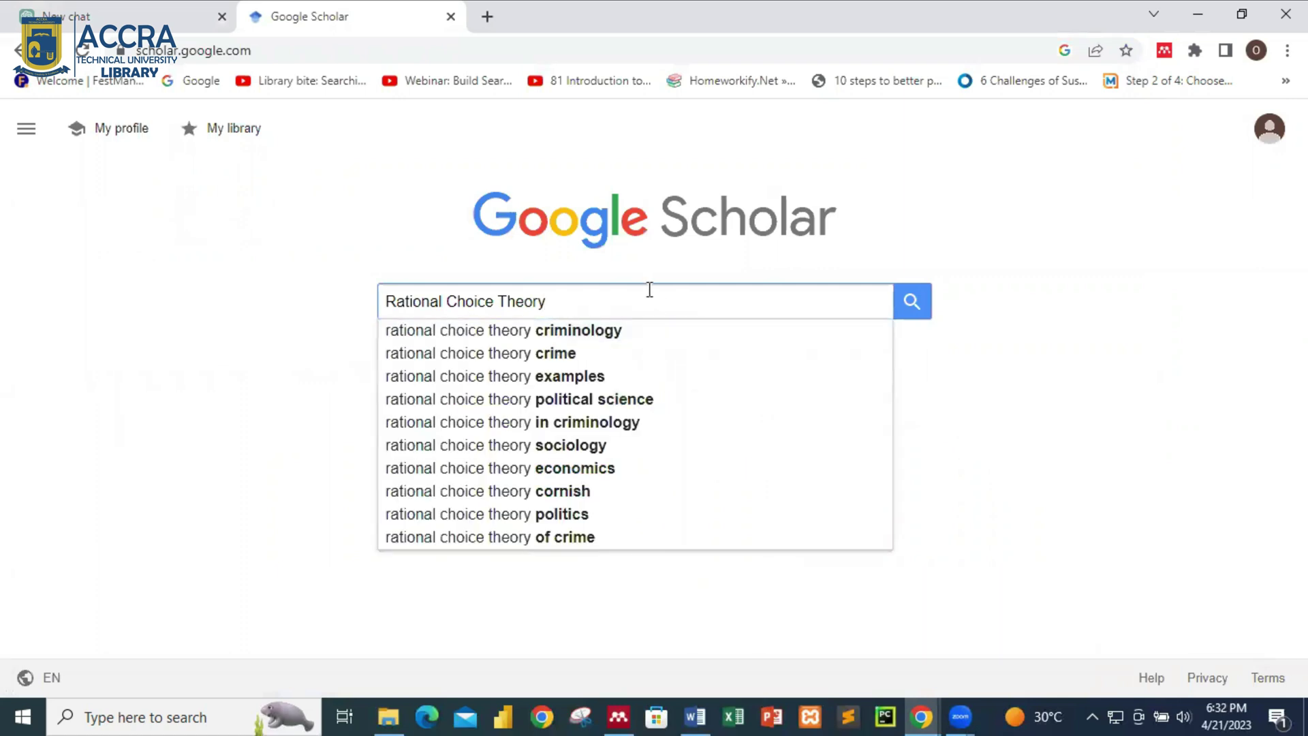
text(reviee)
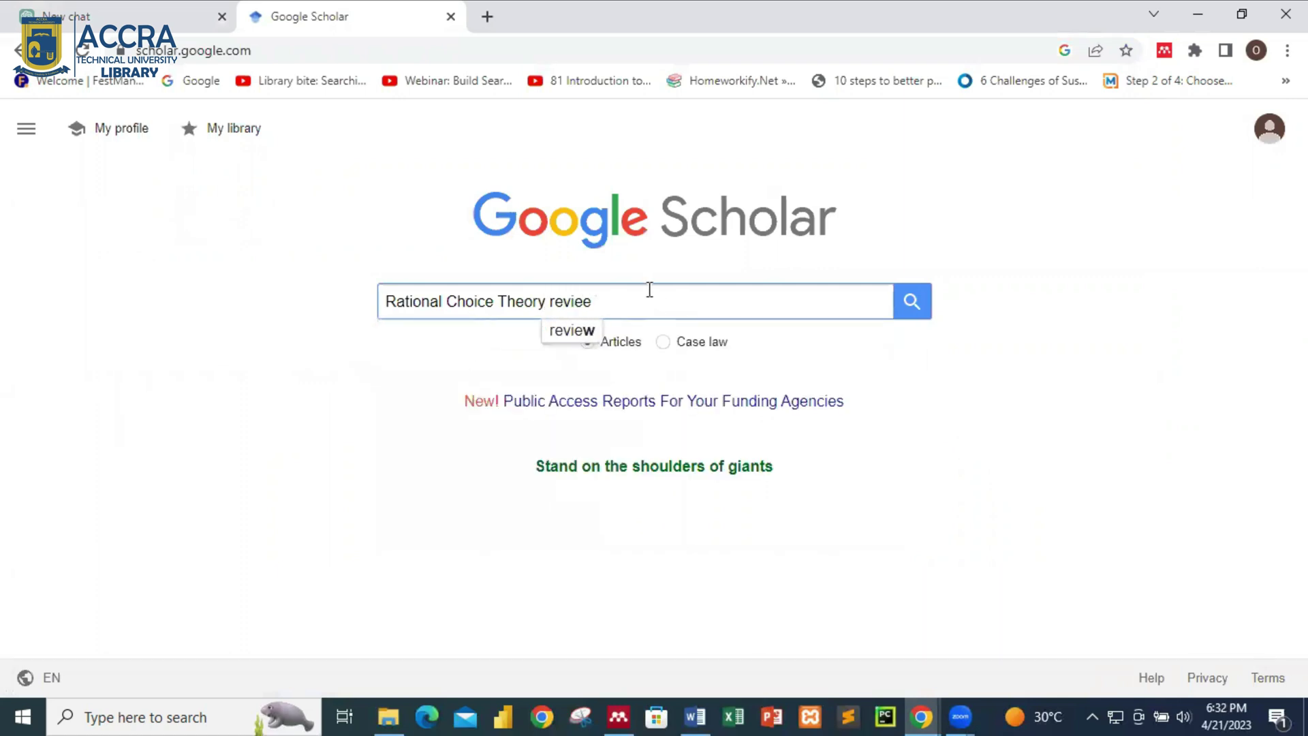
key(BackSpace)
text(w)
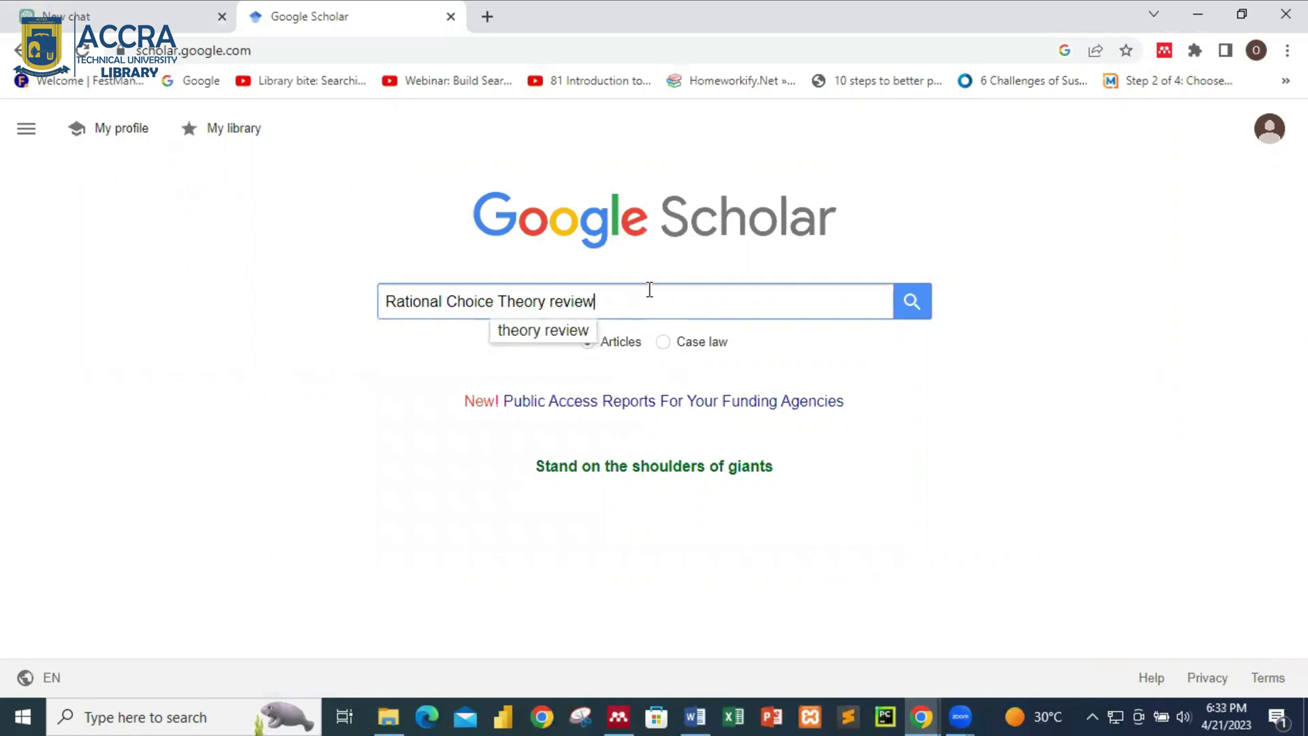
key(Return)
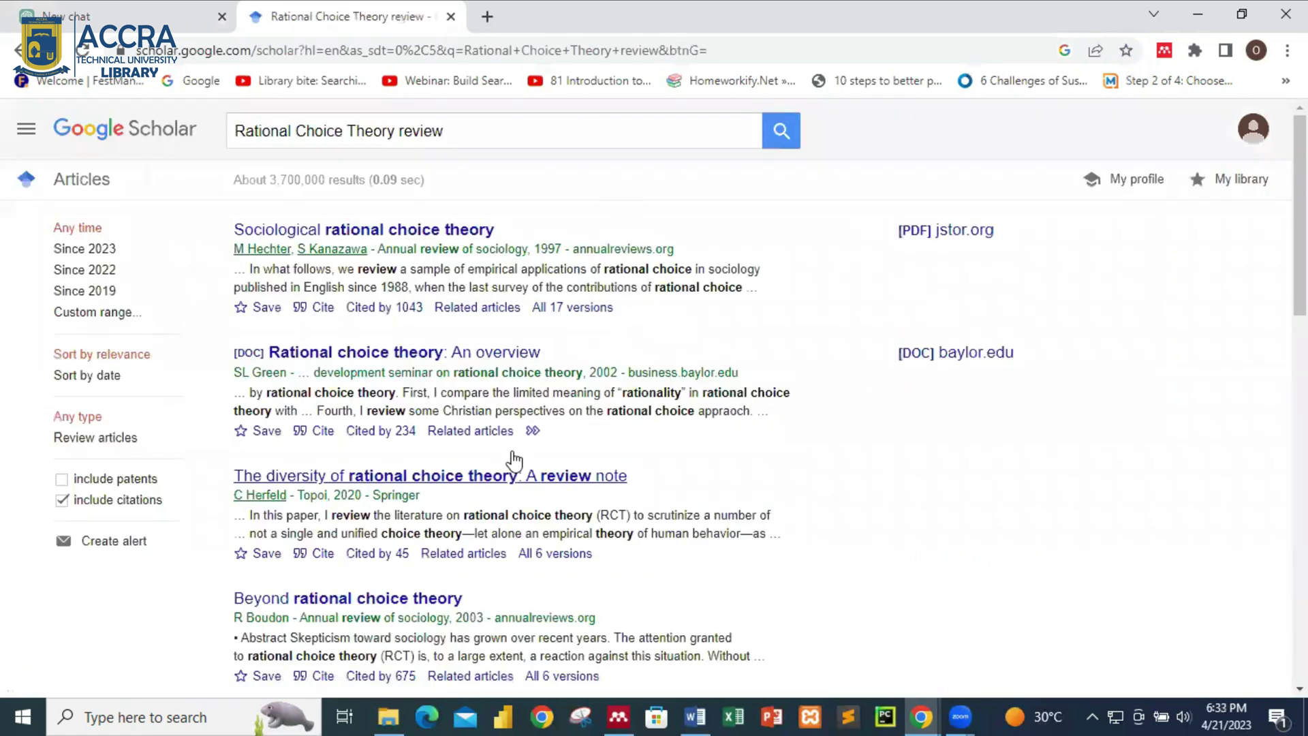
scroll(522, 372, down, 2)
scroll(524, 368, down, 10)
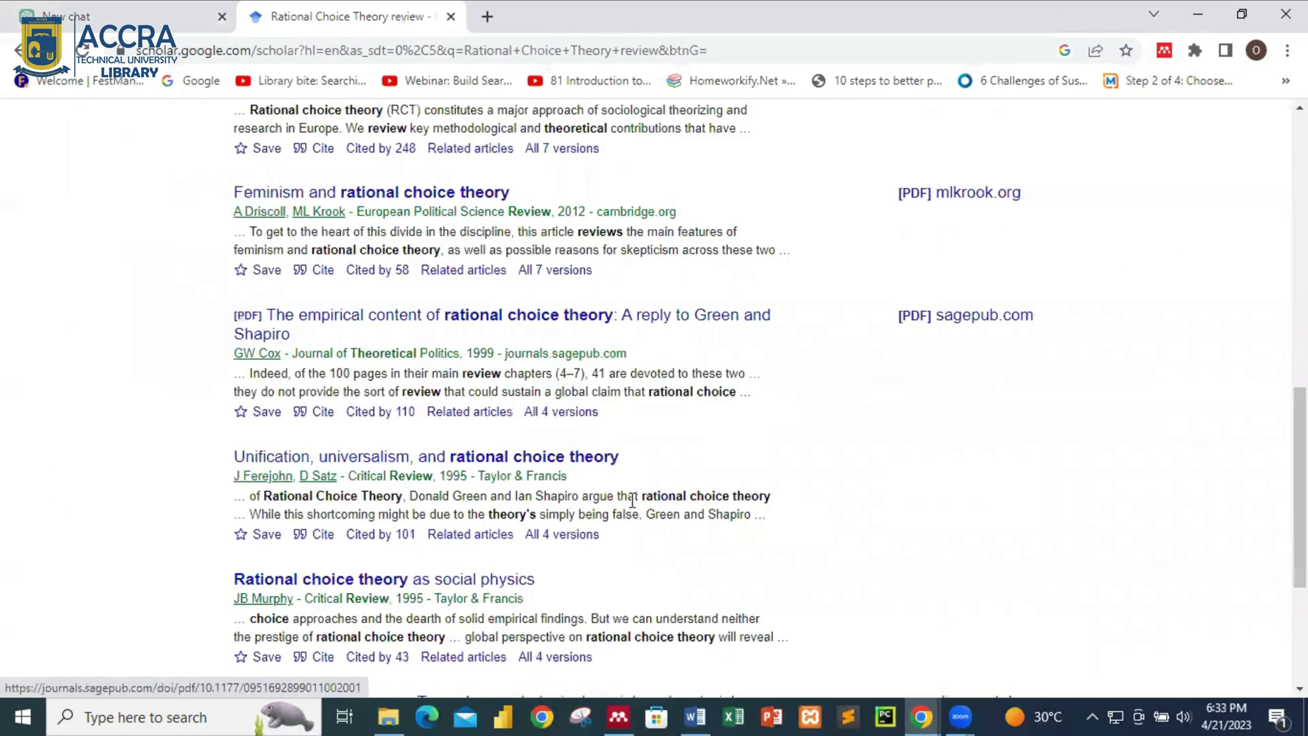
scroll(631, 378, down, 2)
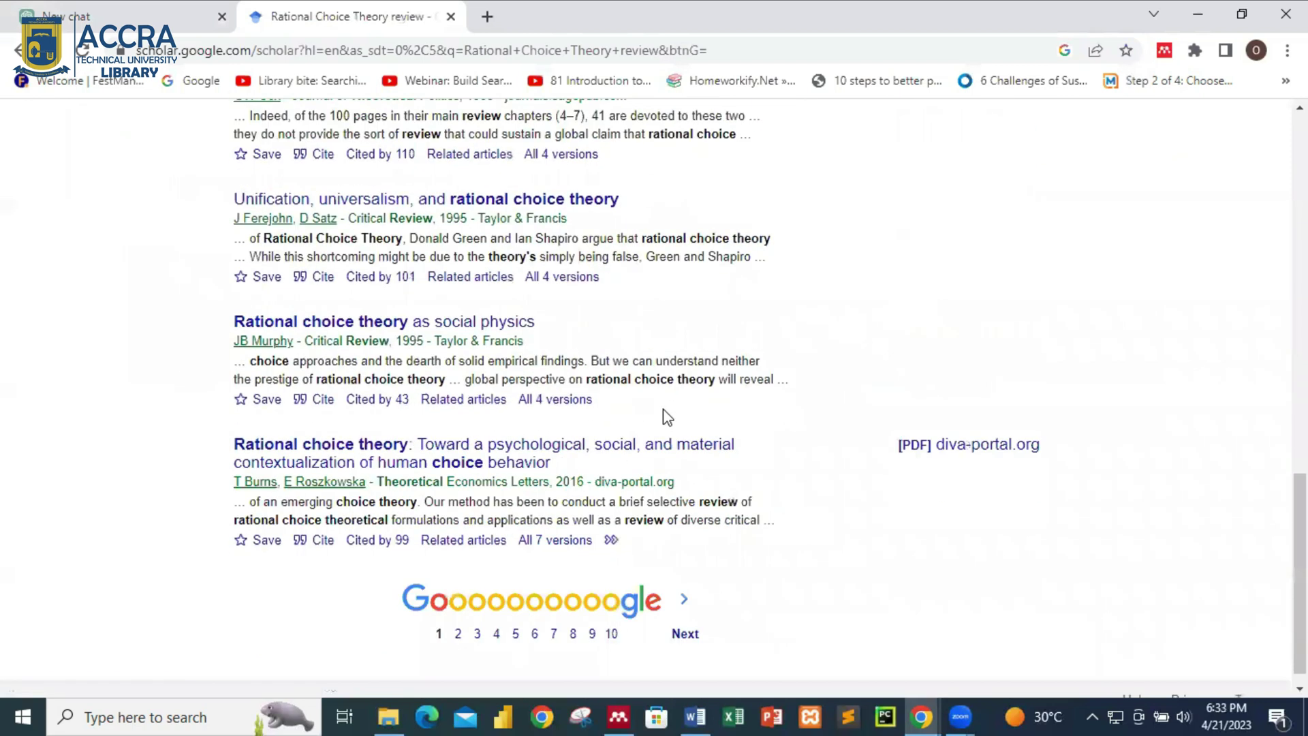
scroll(848, 356, up, 10)
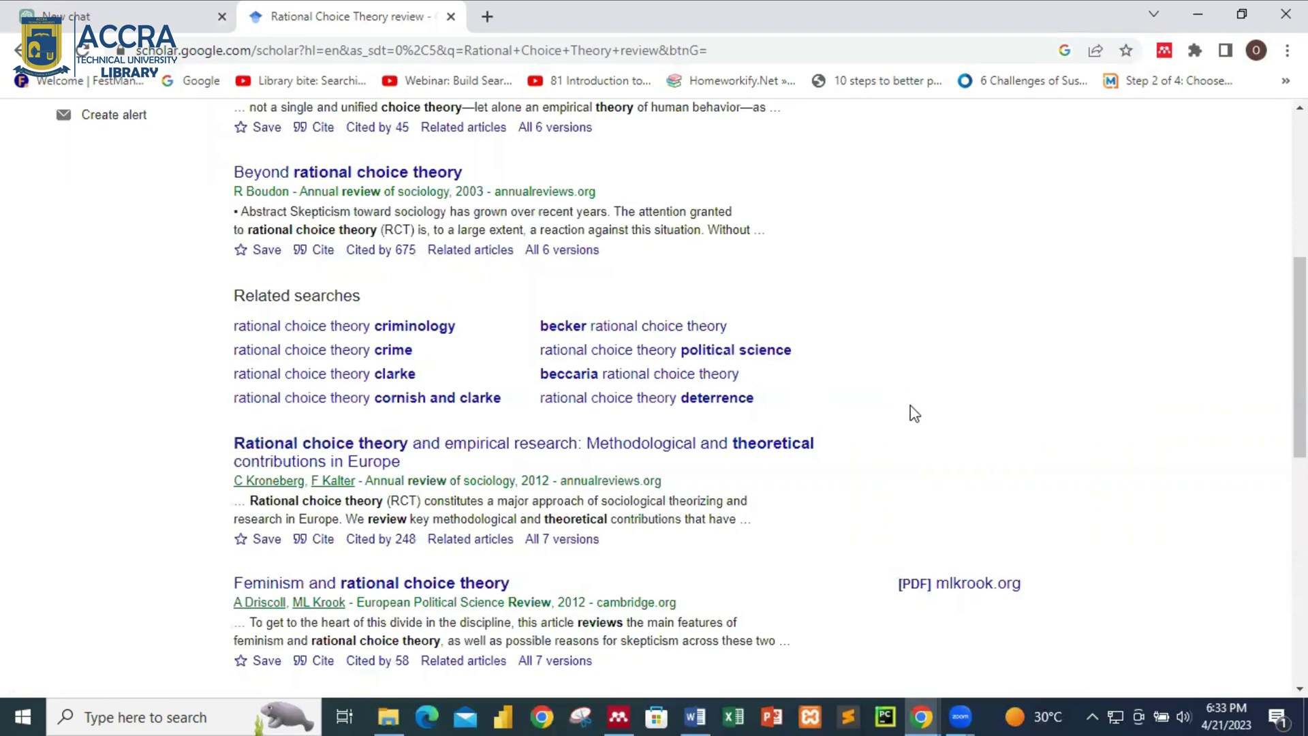
scroll(913, 413, up, 6)
Copy "Employee motivation" from the Research Examples list in the Word document and return to the ChatGPT conversation.
click(170, 14)
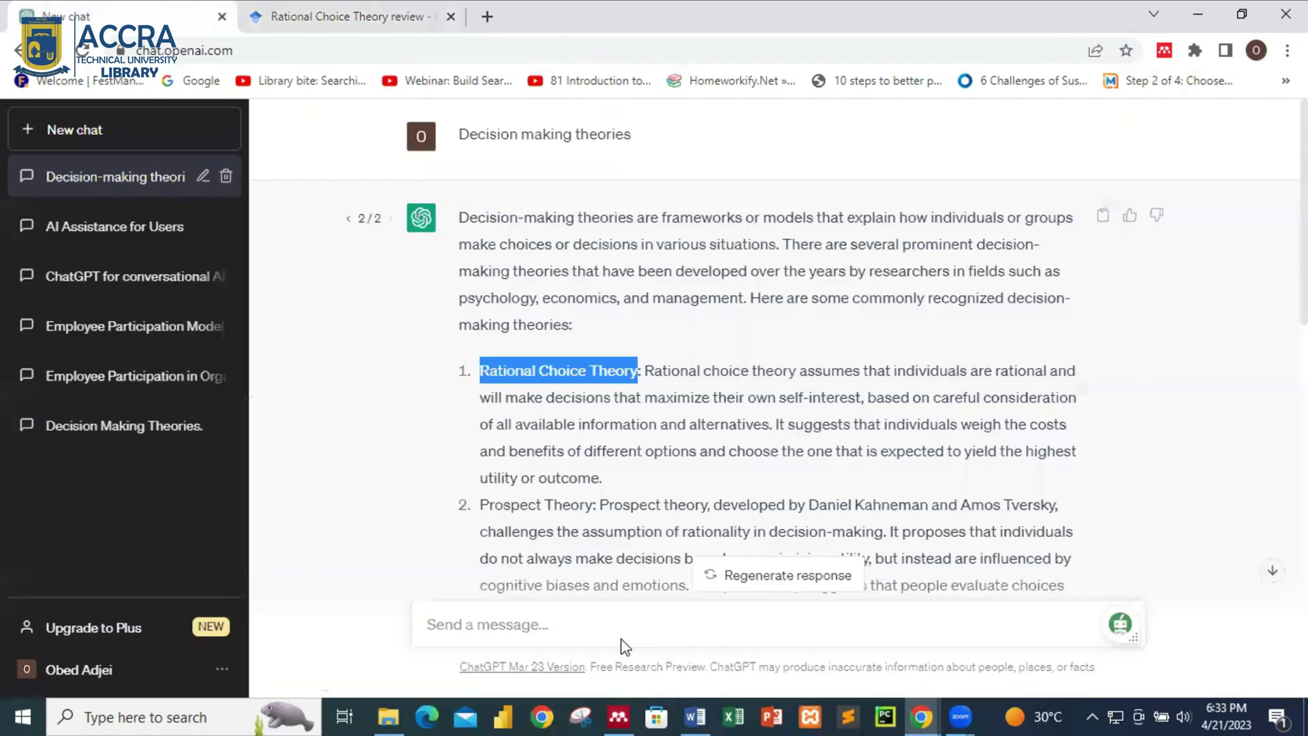
click(695, 717)
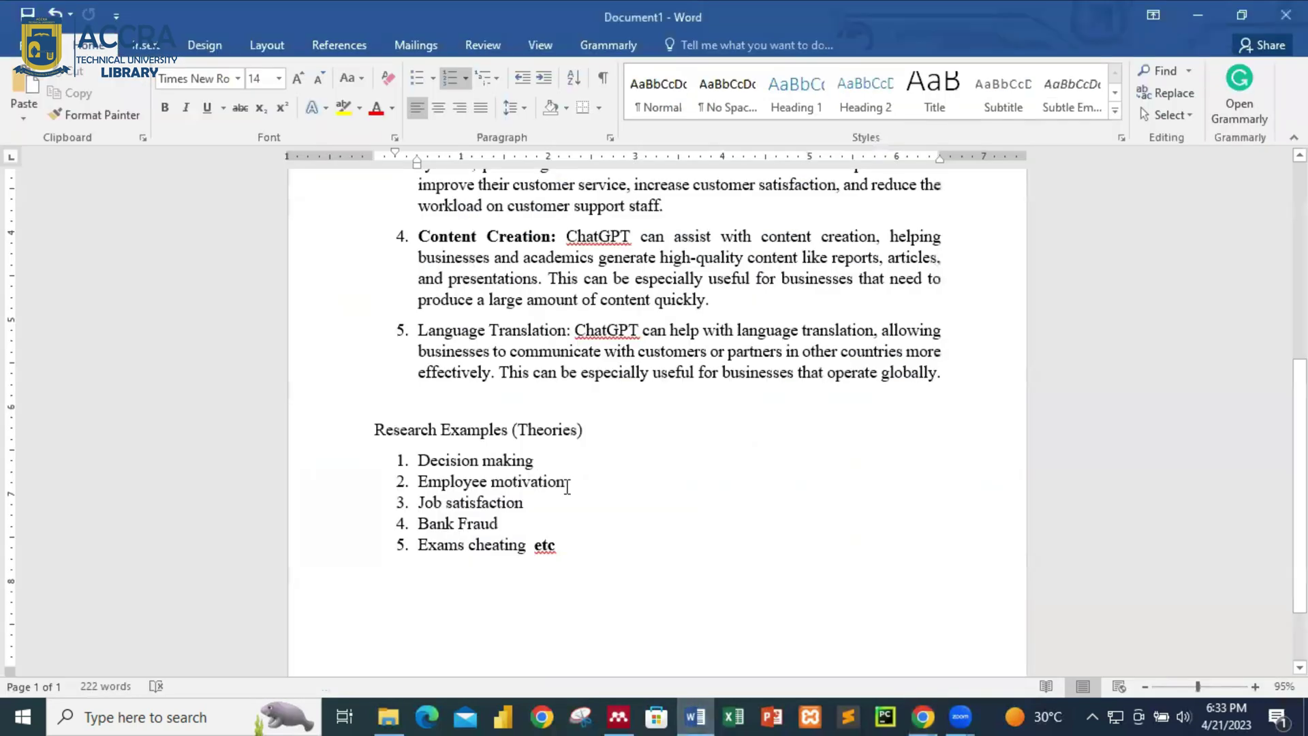
triple_click(477, 481)
right_click(440, 480)
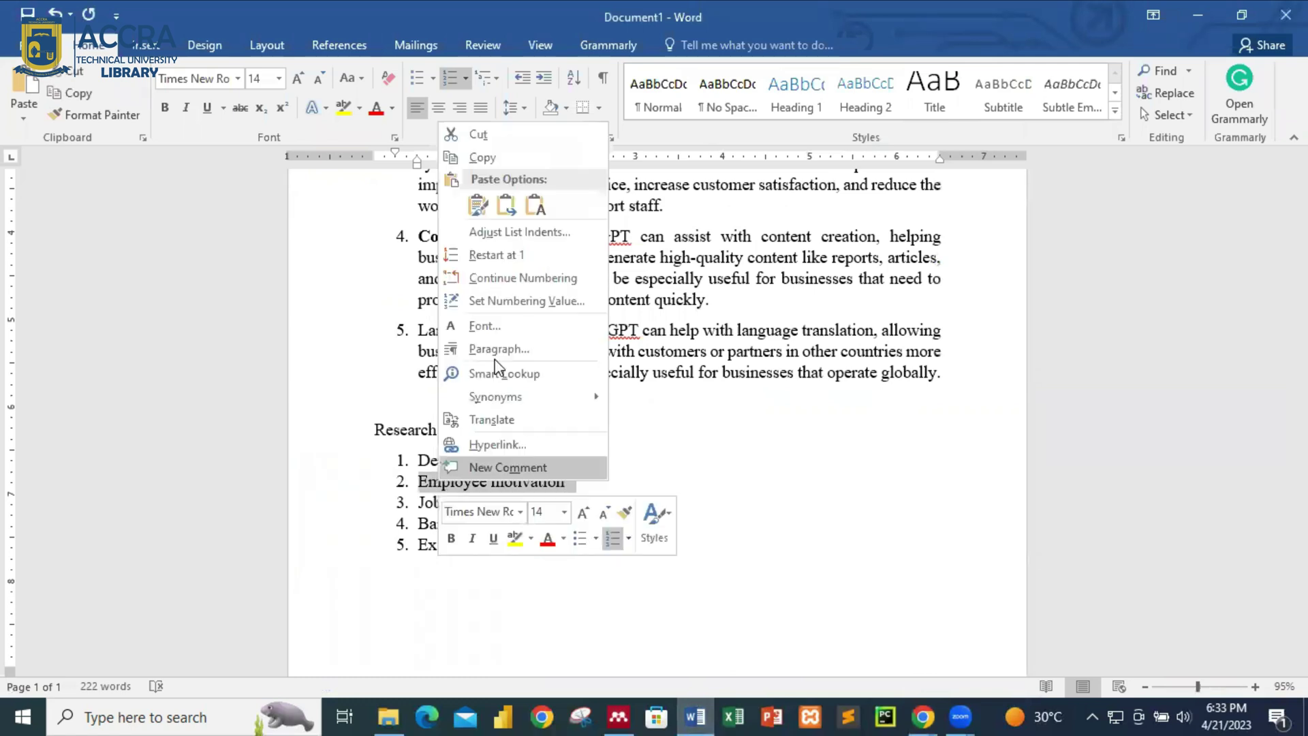
click(493, 161)
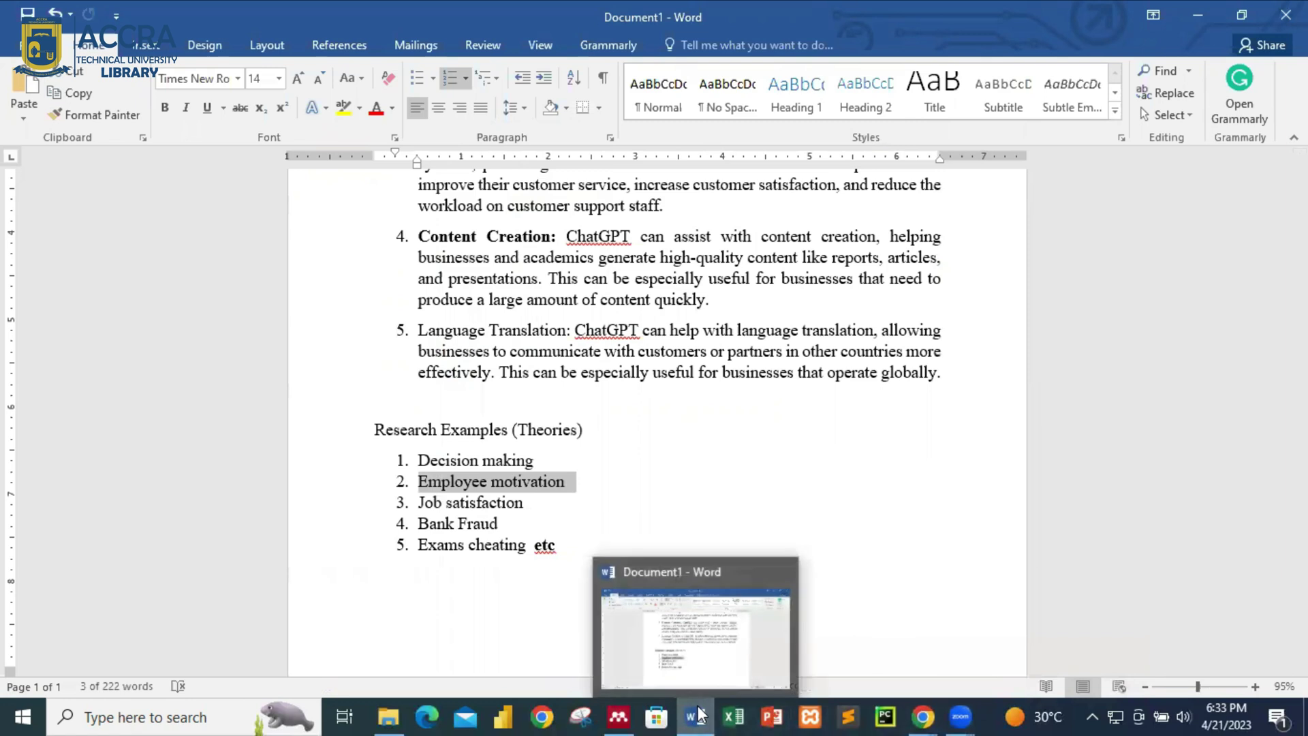
click(696, 717)
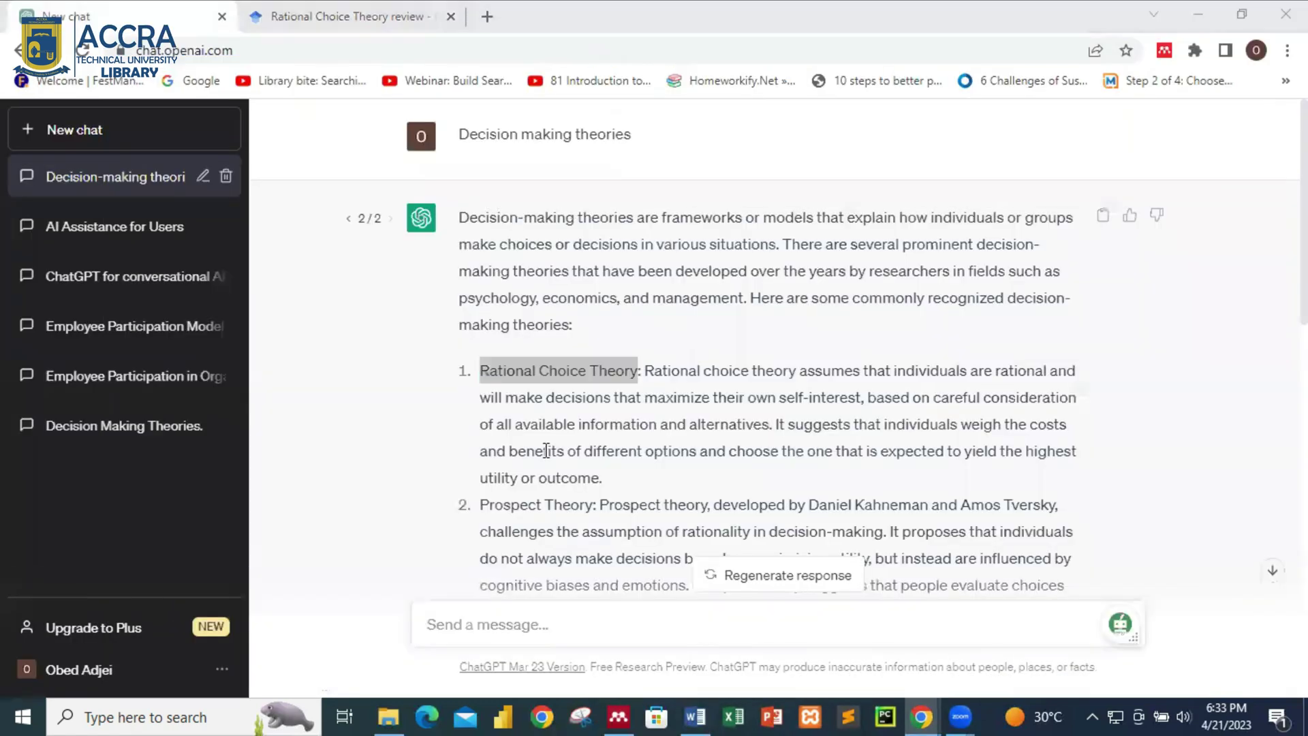
Submit a prompt asking for theories on "Employee motivation", using the copied topic without its list number.
scroll(546, 450, down, 15)
click(526, 620)
right_click(524, 622)
click(568, 444)
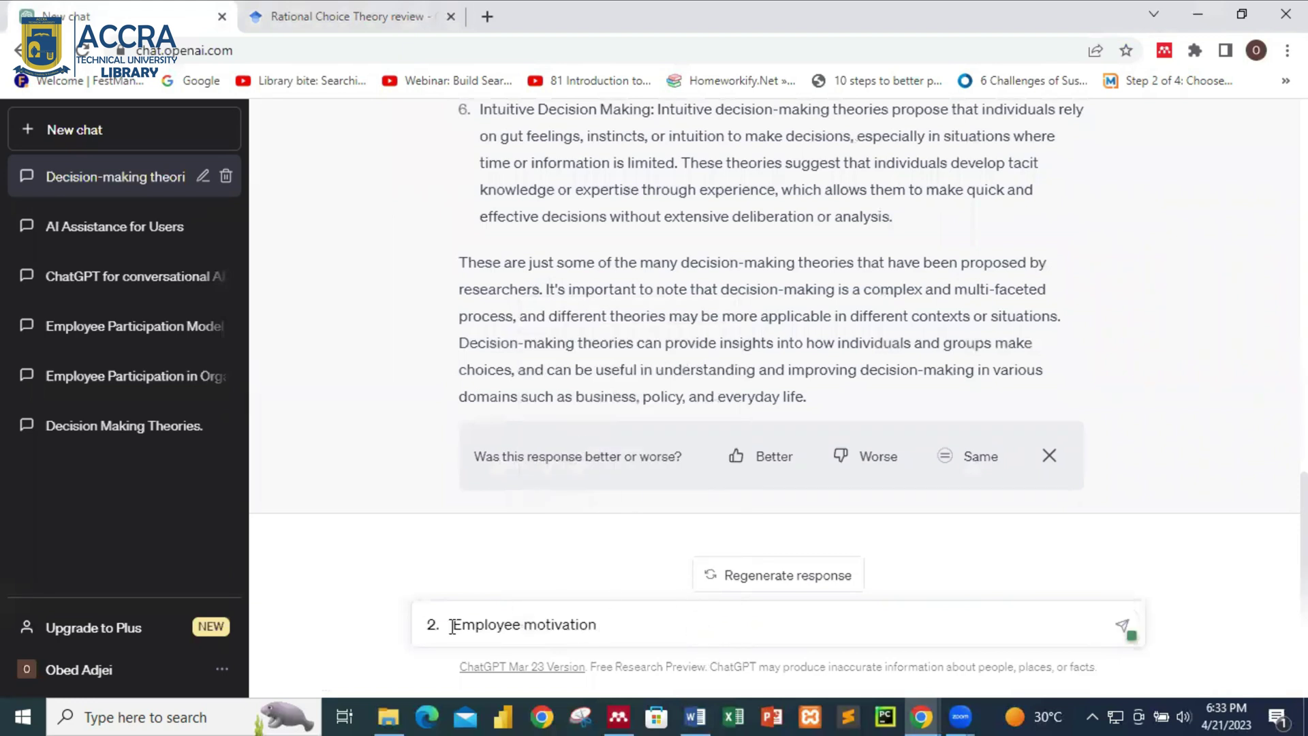
key(BackSpace)
key(BackSpace)
key(BackSpace)
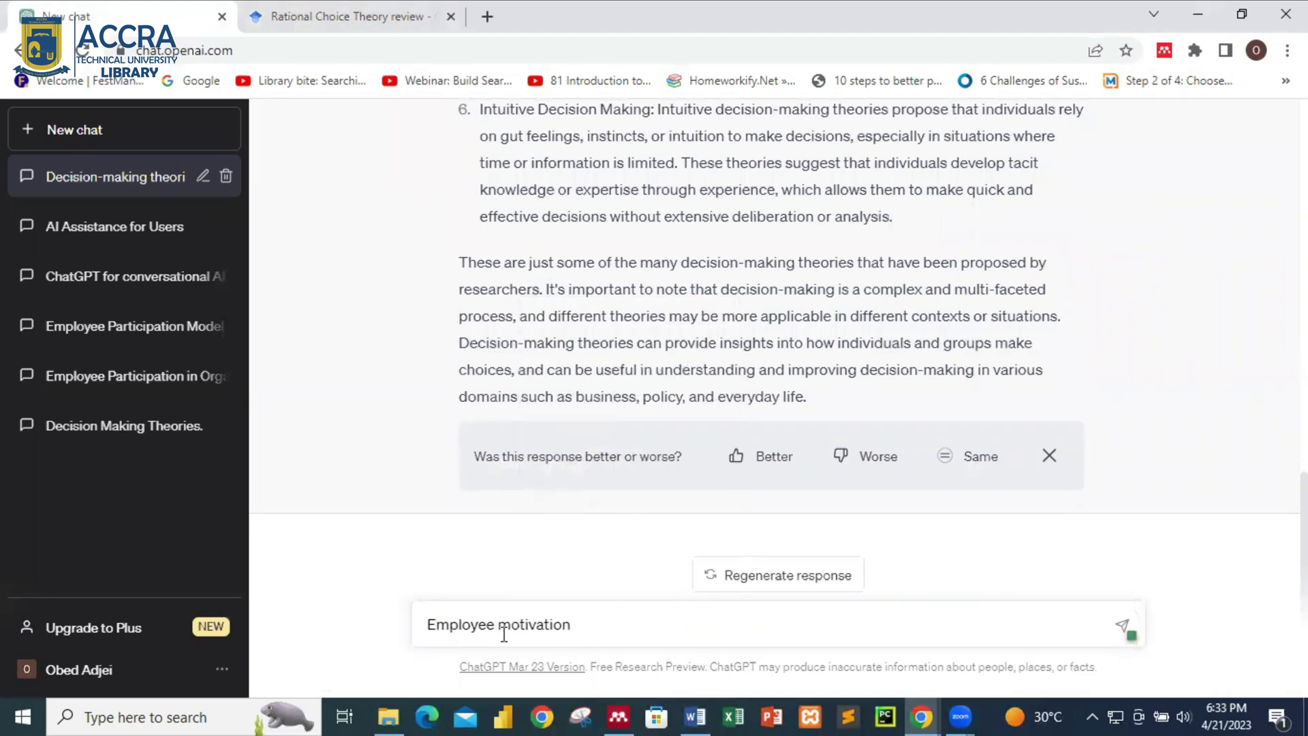
text(heorie)
key(BackSpace)
key(BackSpace)
key(Return)
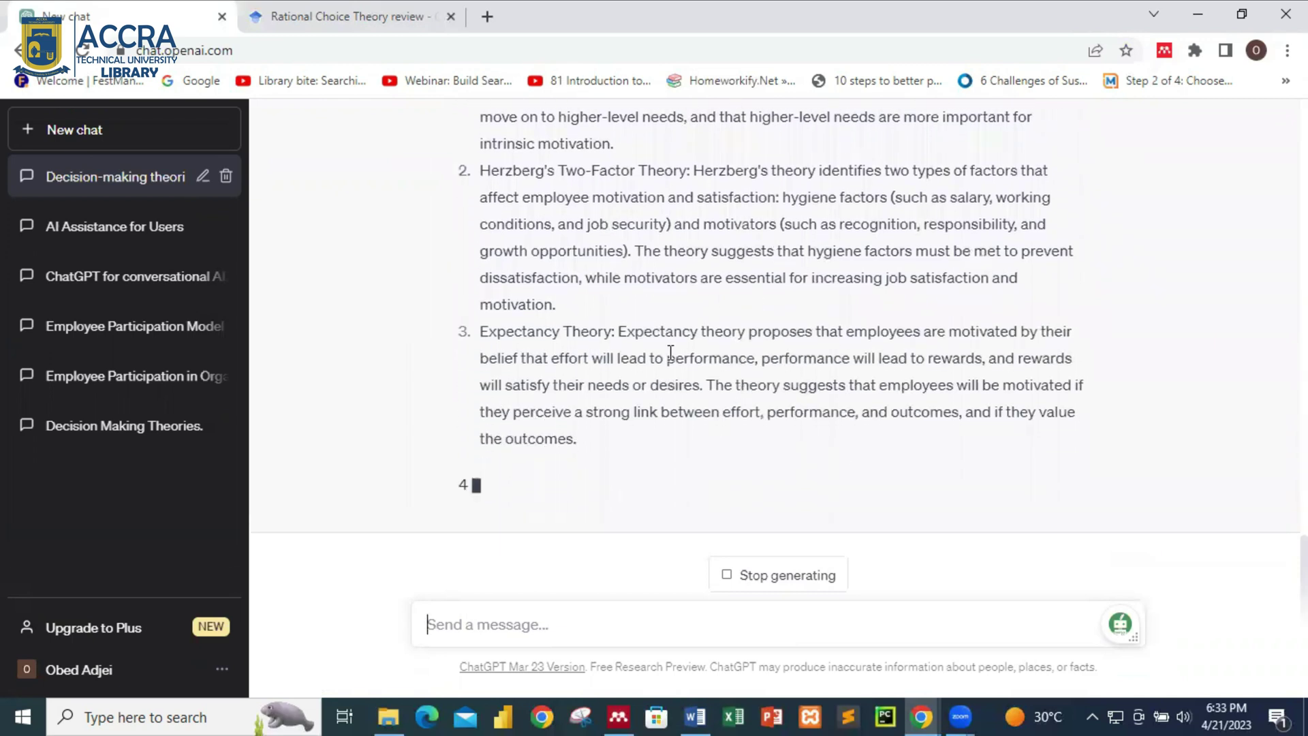
Look through the employee motivation theories in the response and check them against the open Google Scholar search.
scroll(730, 379, up, 15)
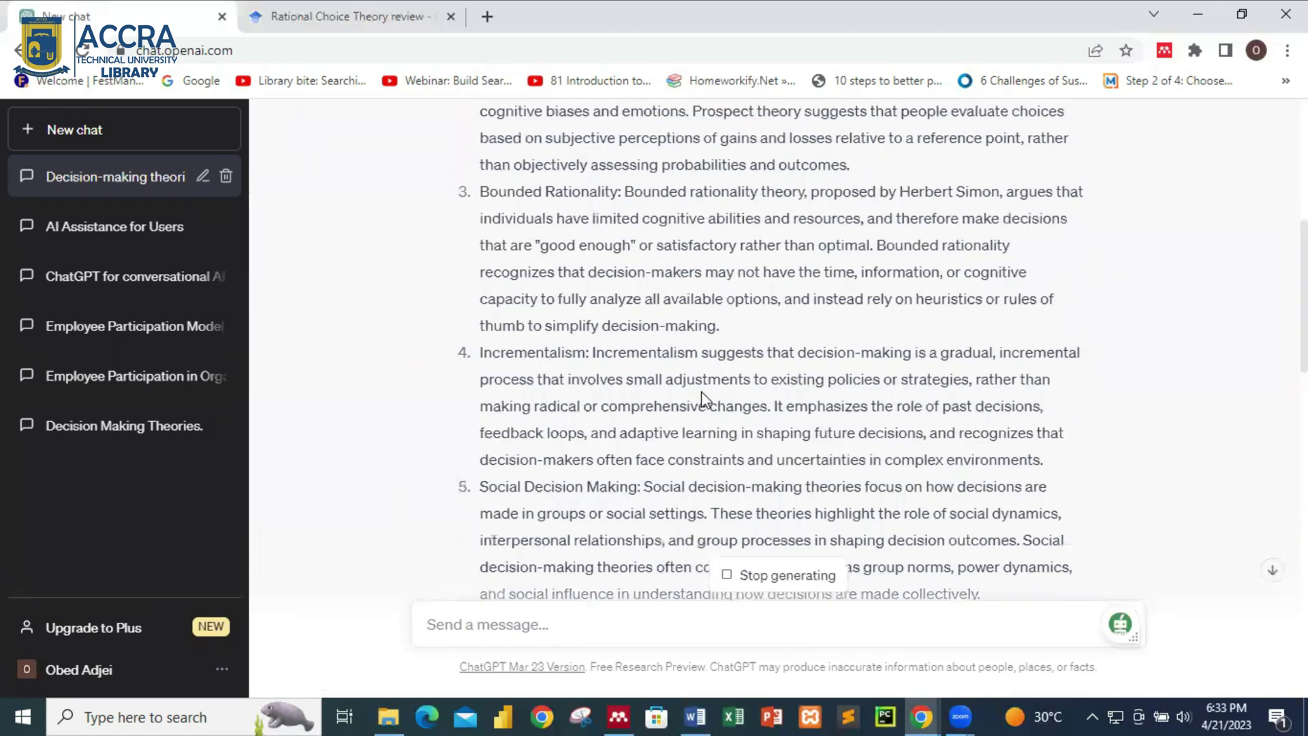
scroll(702, 391, up, 2)
scroll(653, 440, down, 3)
scroll(617, 500, down, 12)
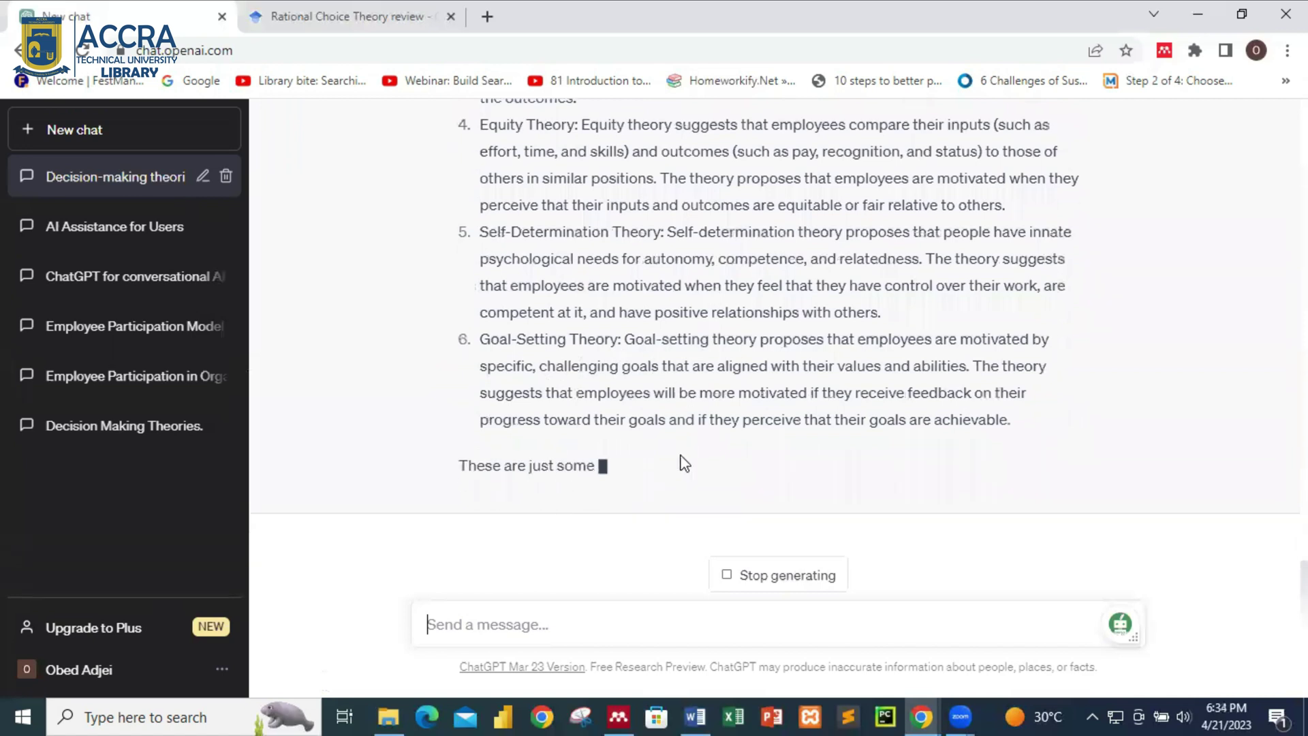
scroll(499, 397, up, 3)
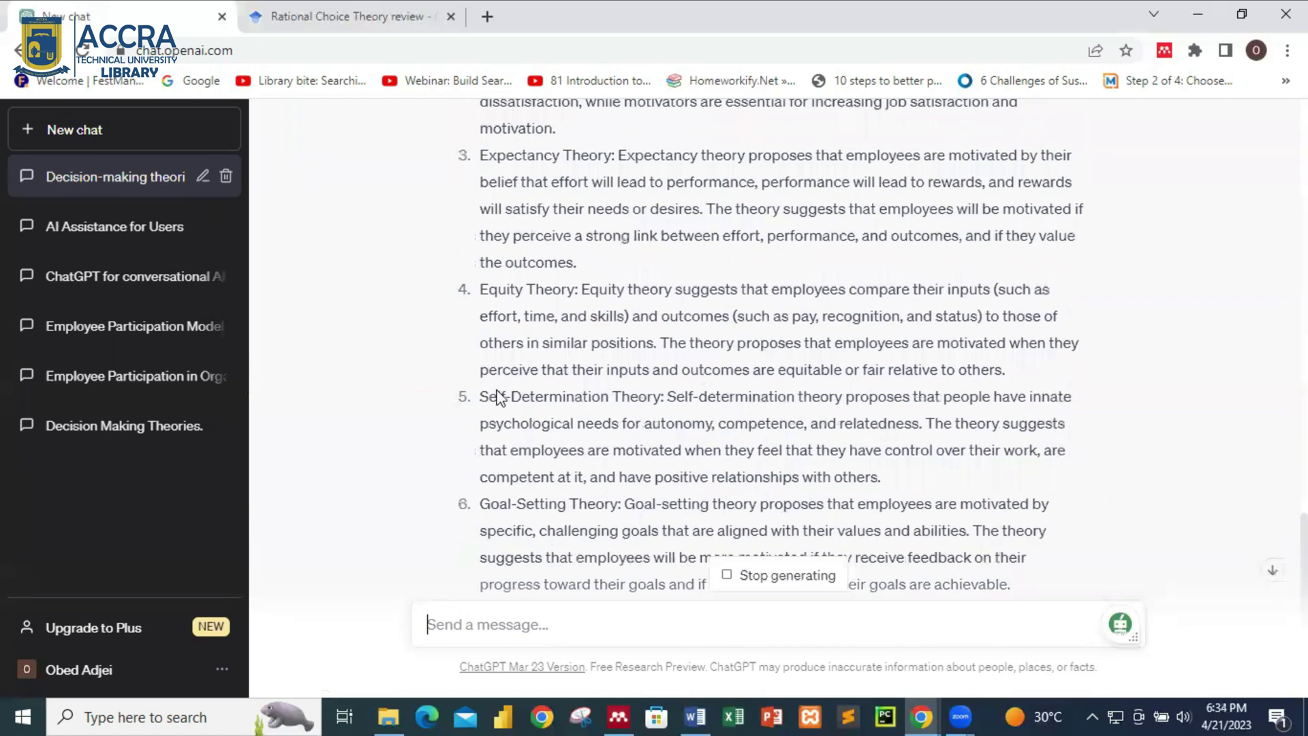
scroll(502, 410, up, 3)
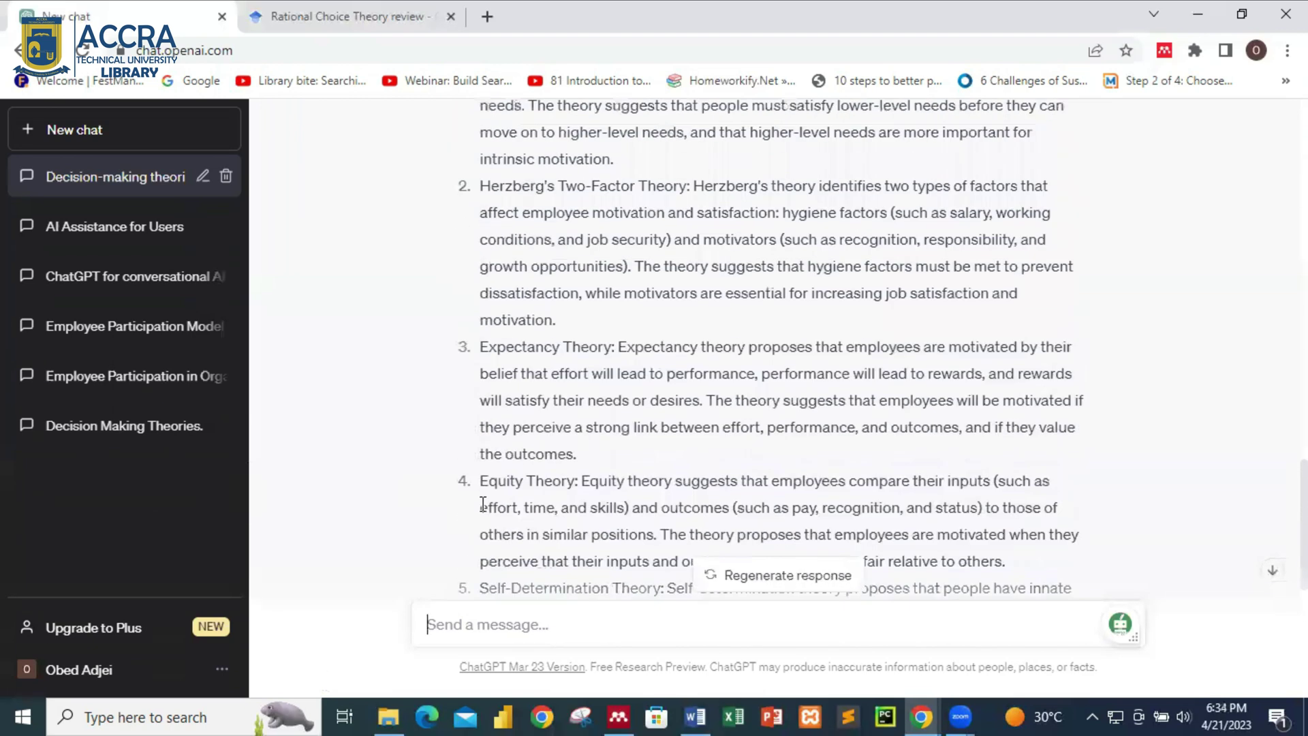
scroll(641, 423, up, 1)
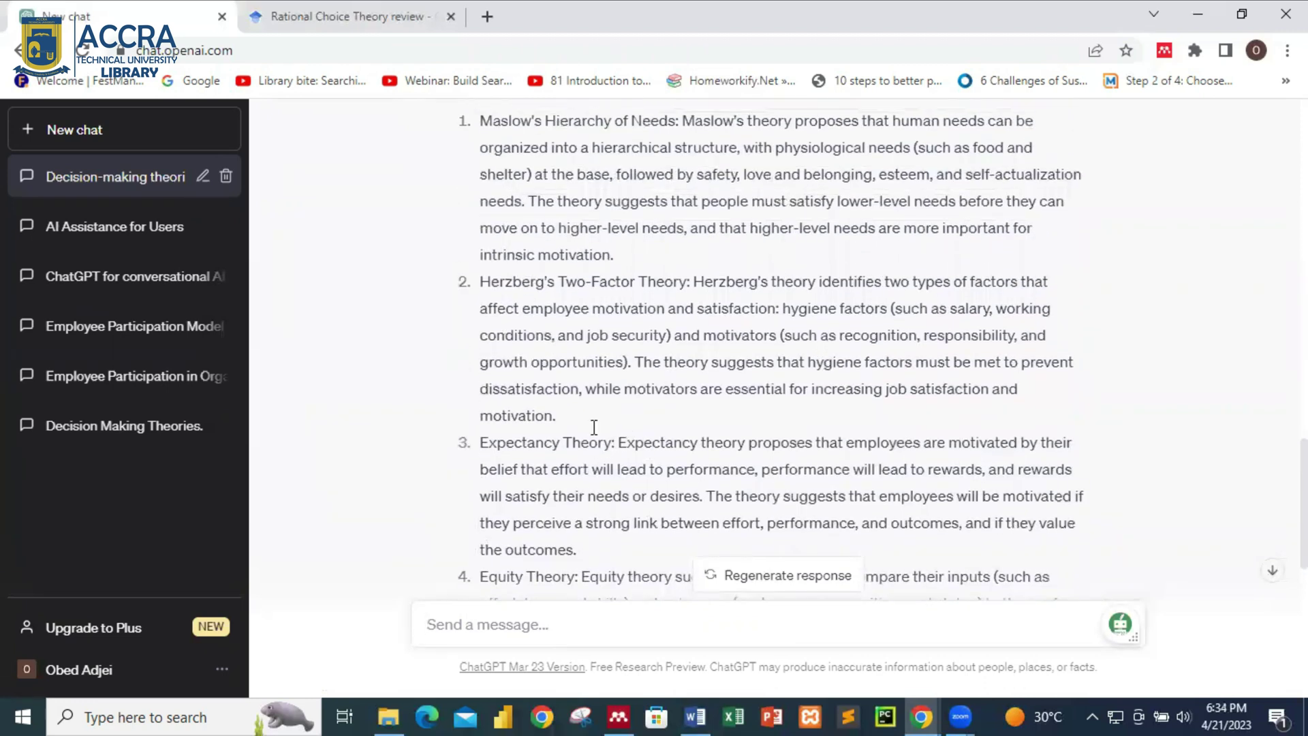
click(391, 35)
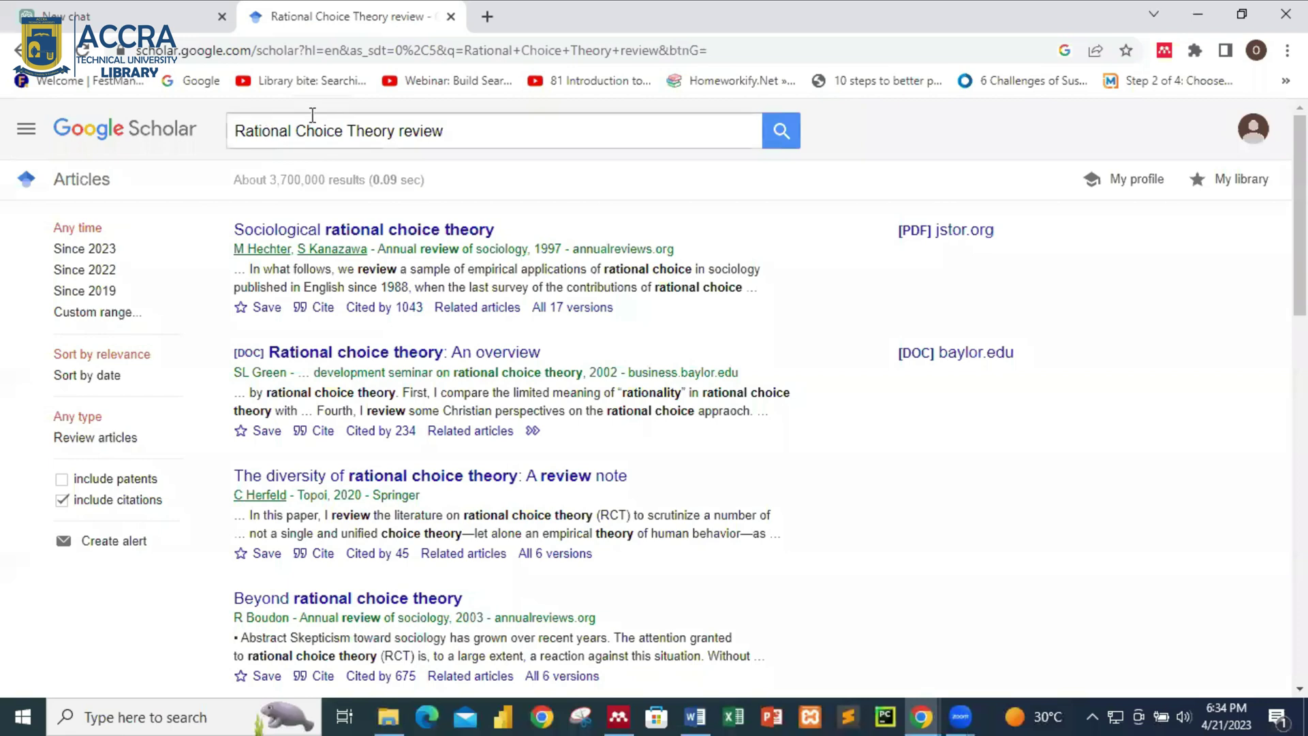
click(156, 33)
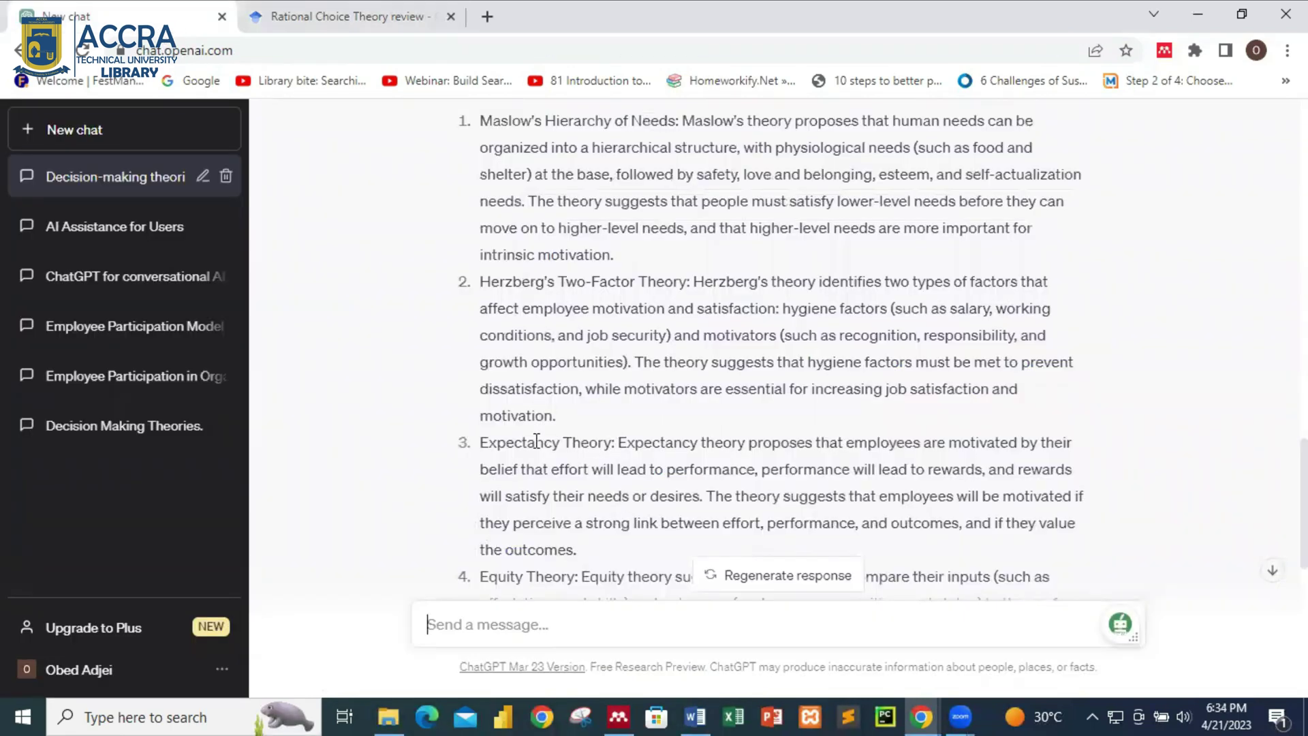
click(407, 32)
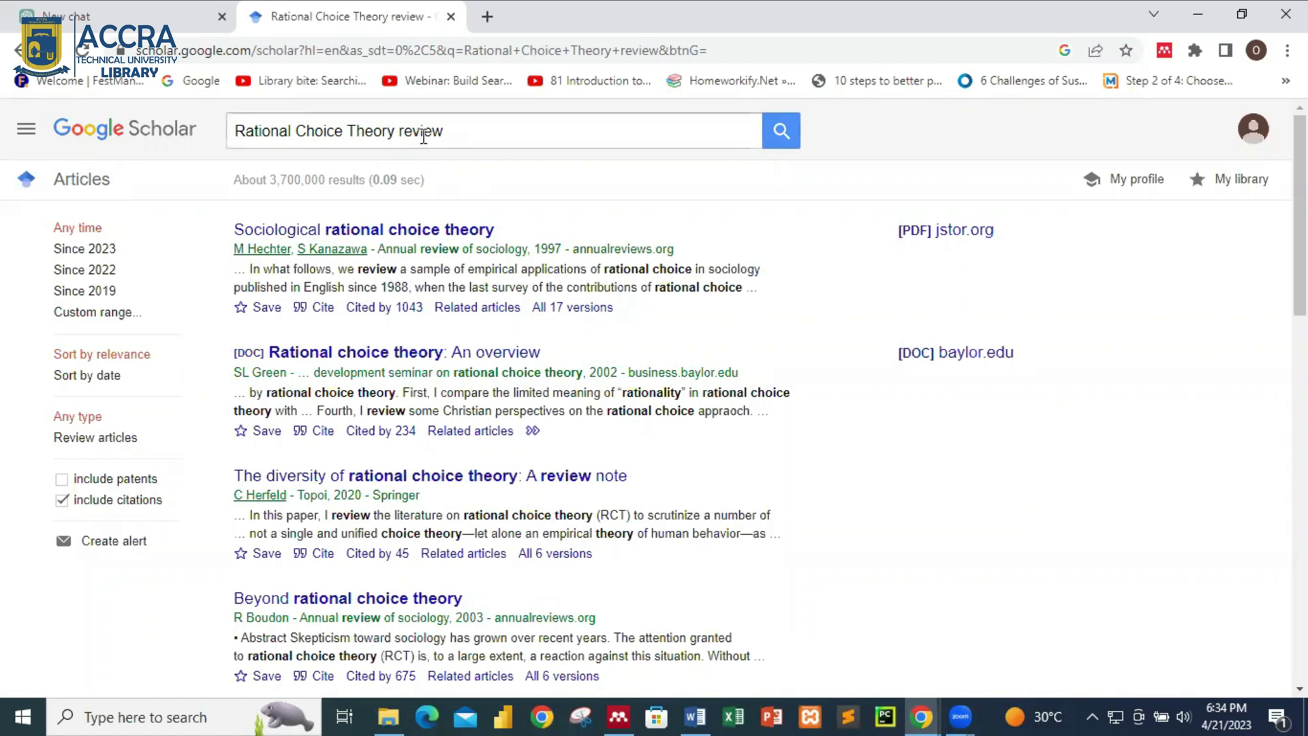
click(123, 16)
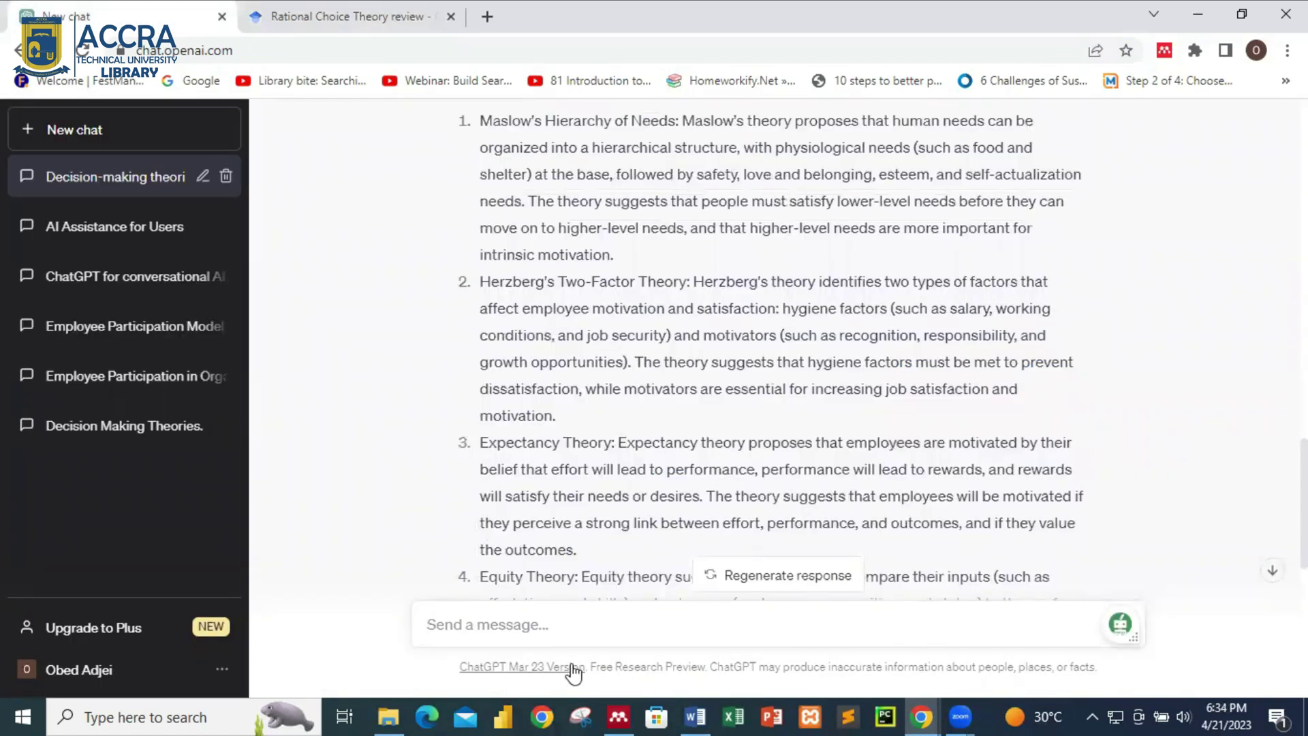
Copy "Bank Fraud" from the Research Examples list in the Word document and return to the ChatGPT conversation.
click(696, 717)
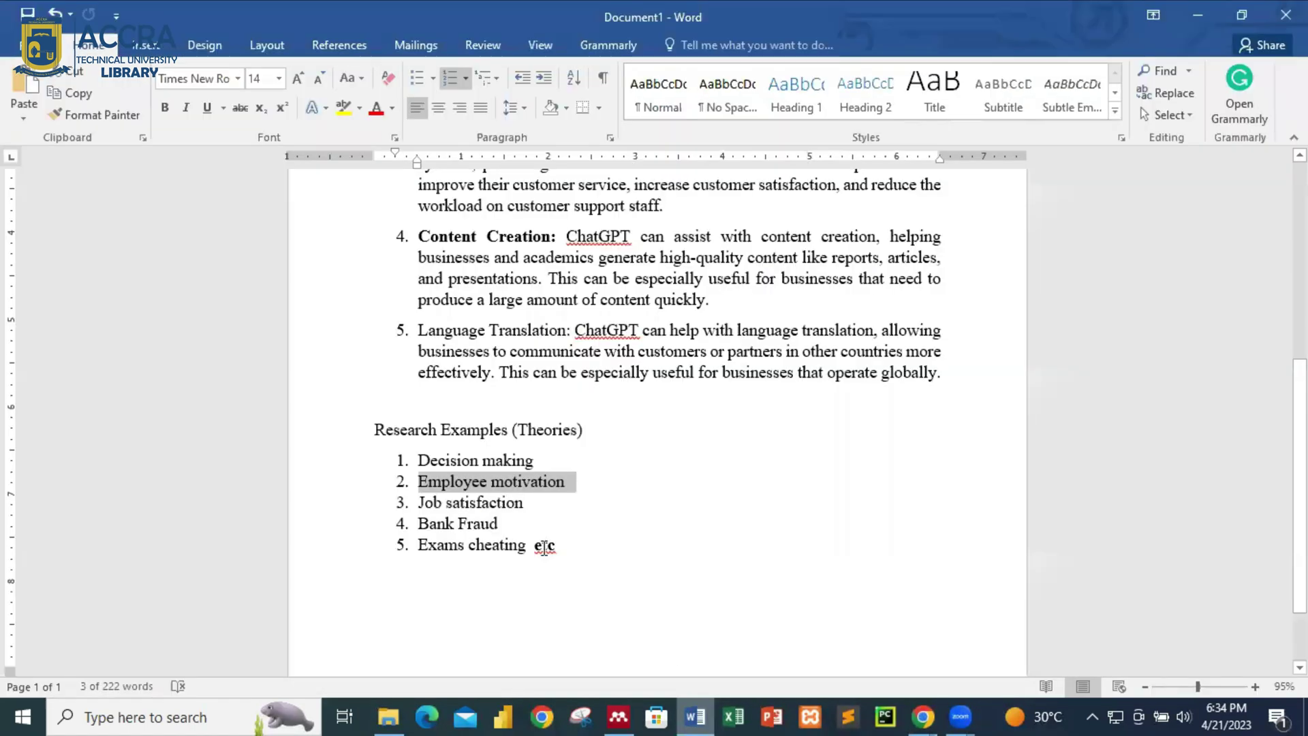
click(524, 506)
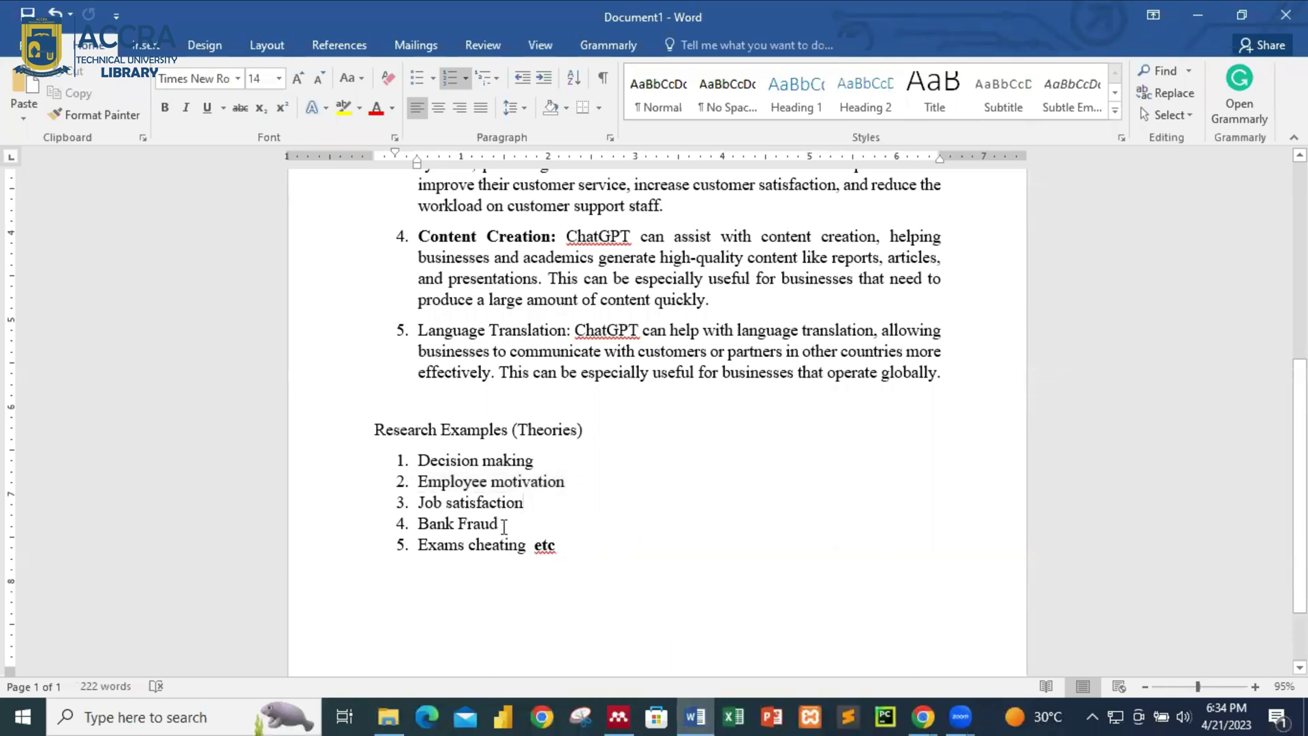
drag(504, 527, 433, 528)
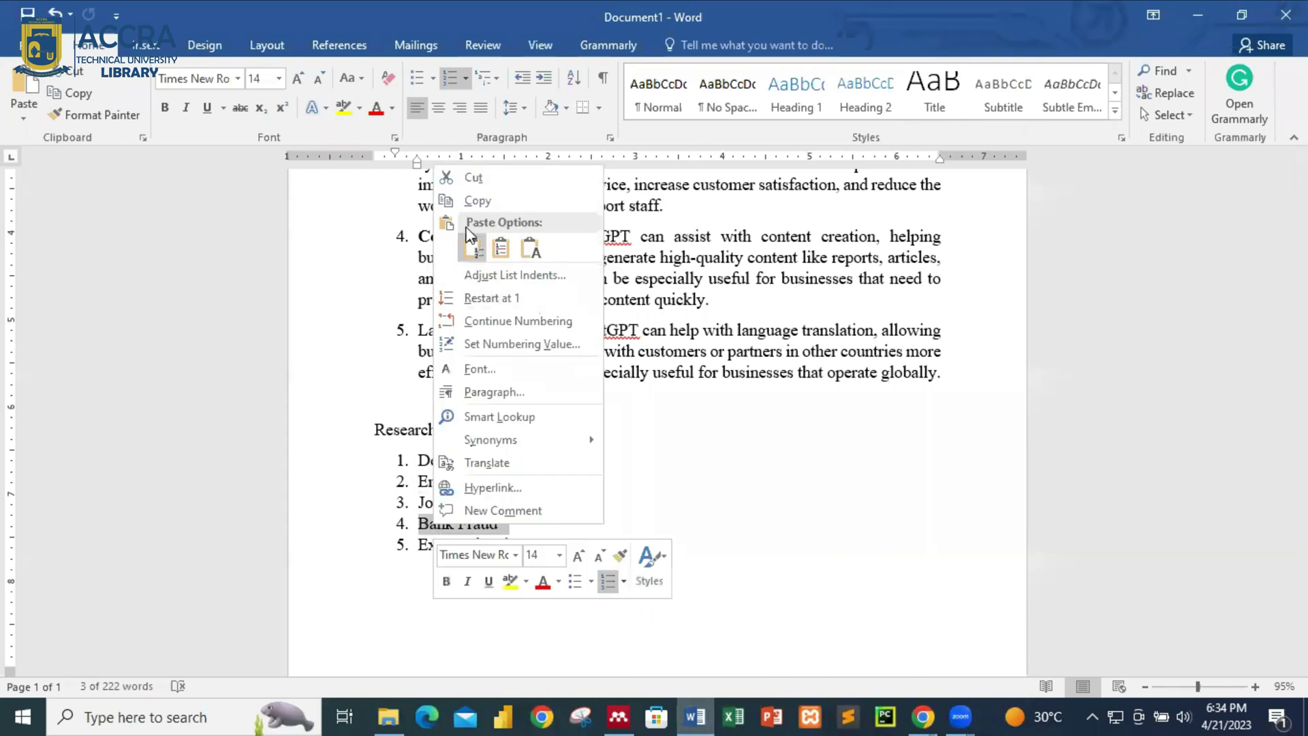
click(477, 200)
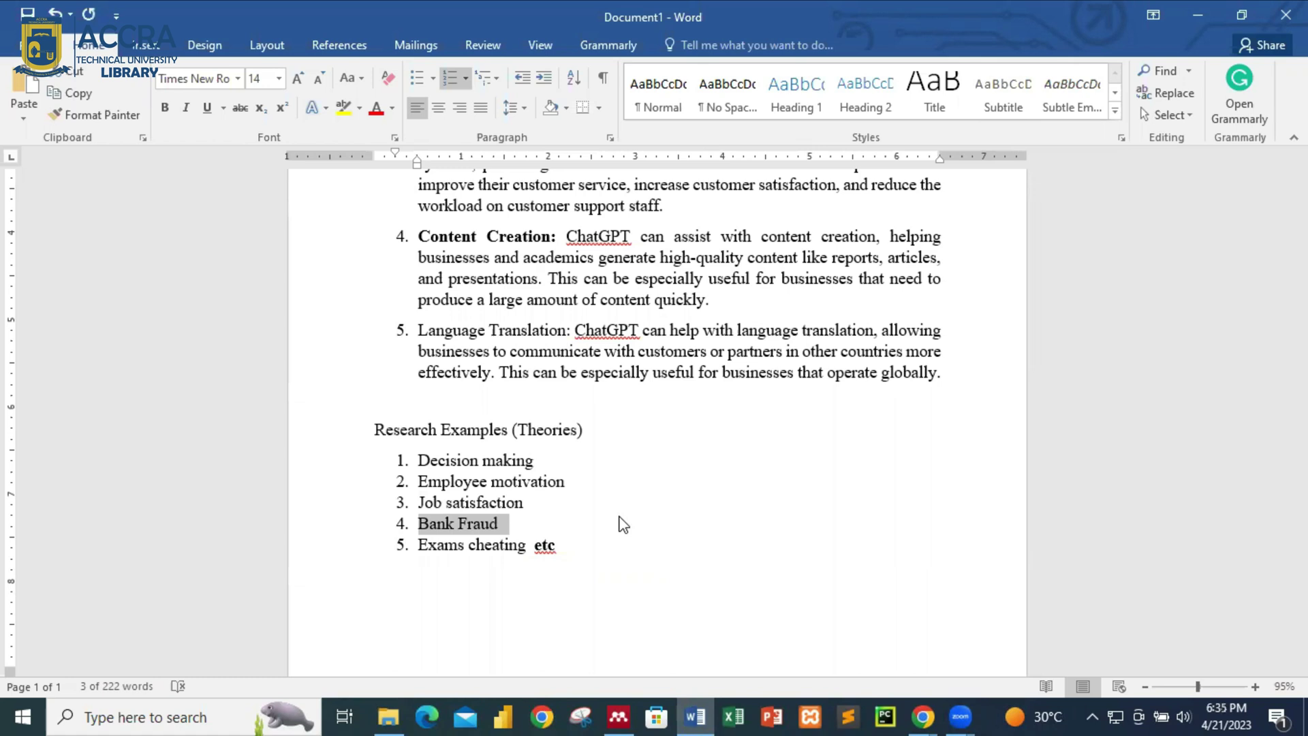
right_click(494, 523)
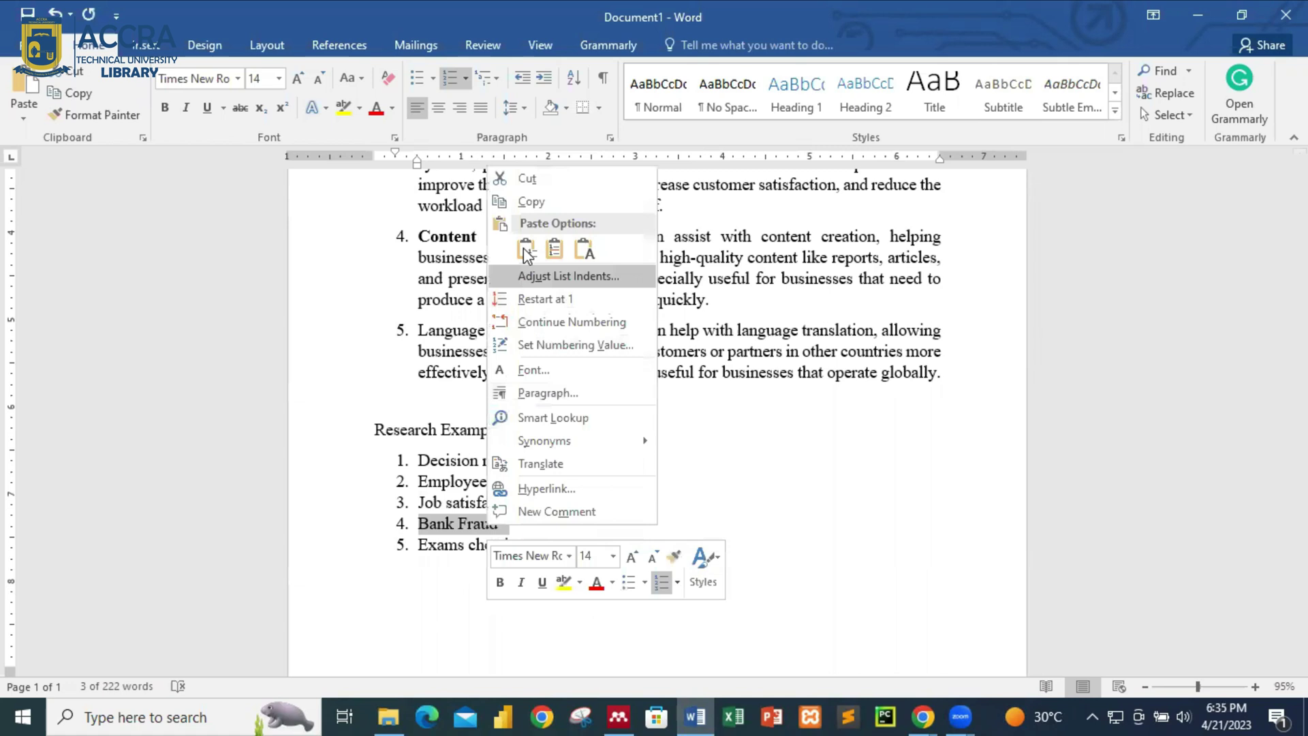
click(542, 201)
mouse_move(922, 717)
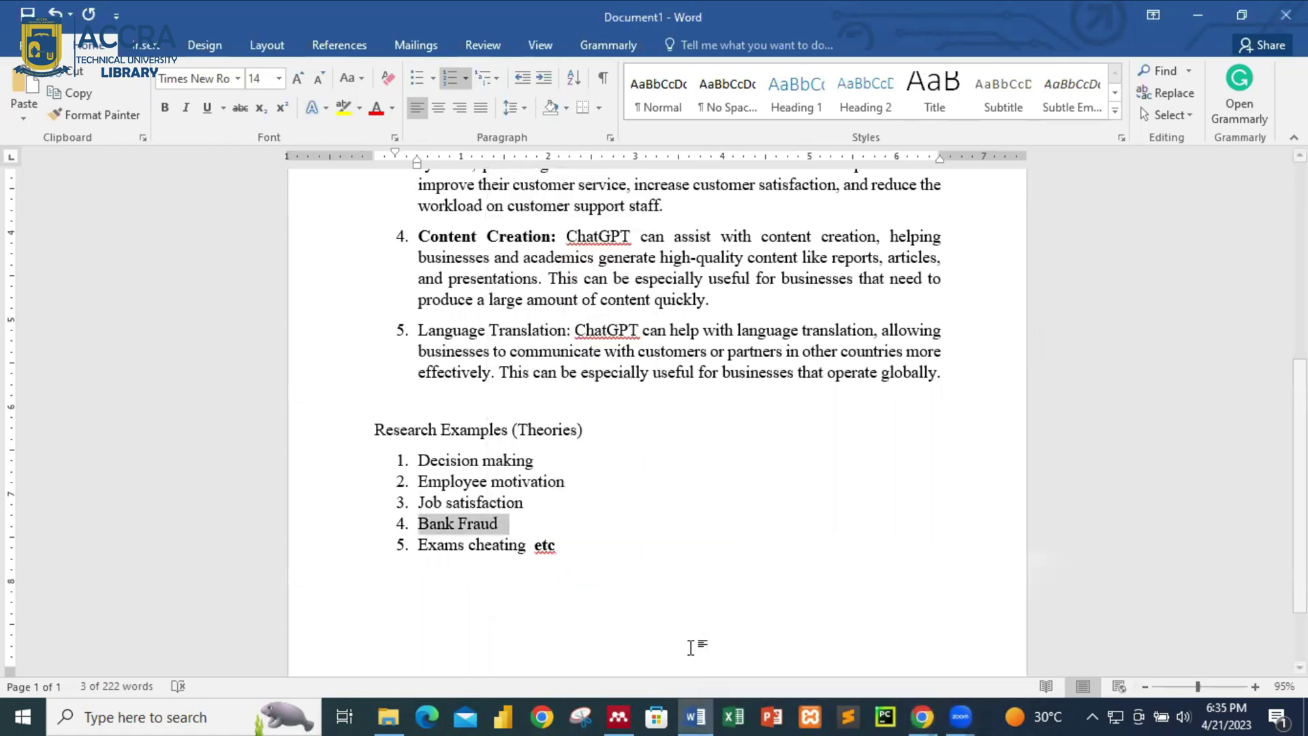
click(695, 716)
Submit the prompt "Bank Fraud theories", using the copied topic without its list number.
right_click(473, 626)
click(531, 452)
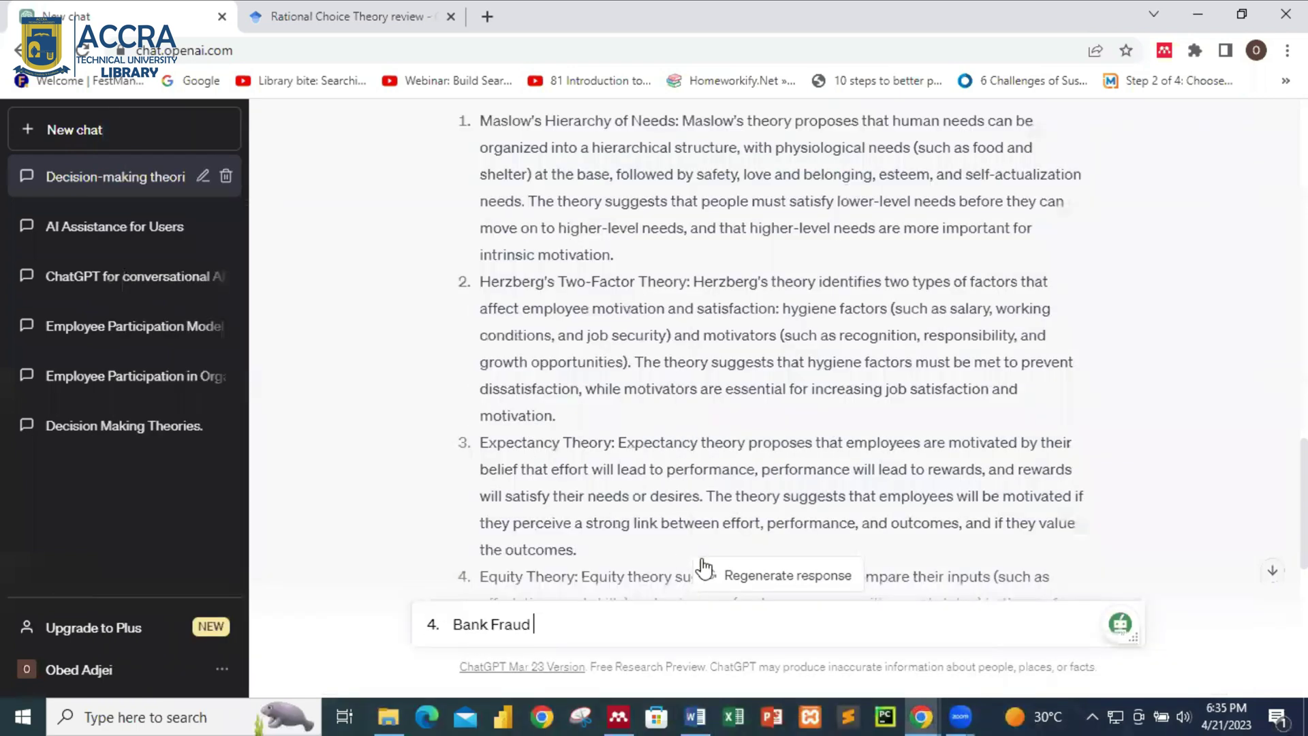
click(453, 624)
key(BackSpace)
key(BackSpace)
key(BackSpace)
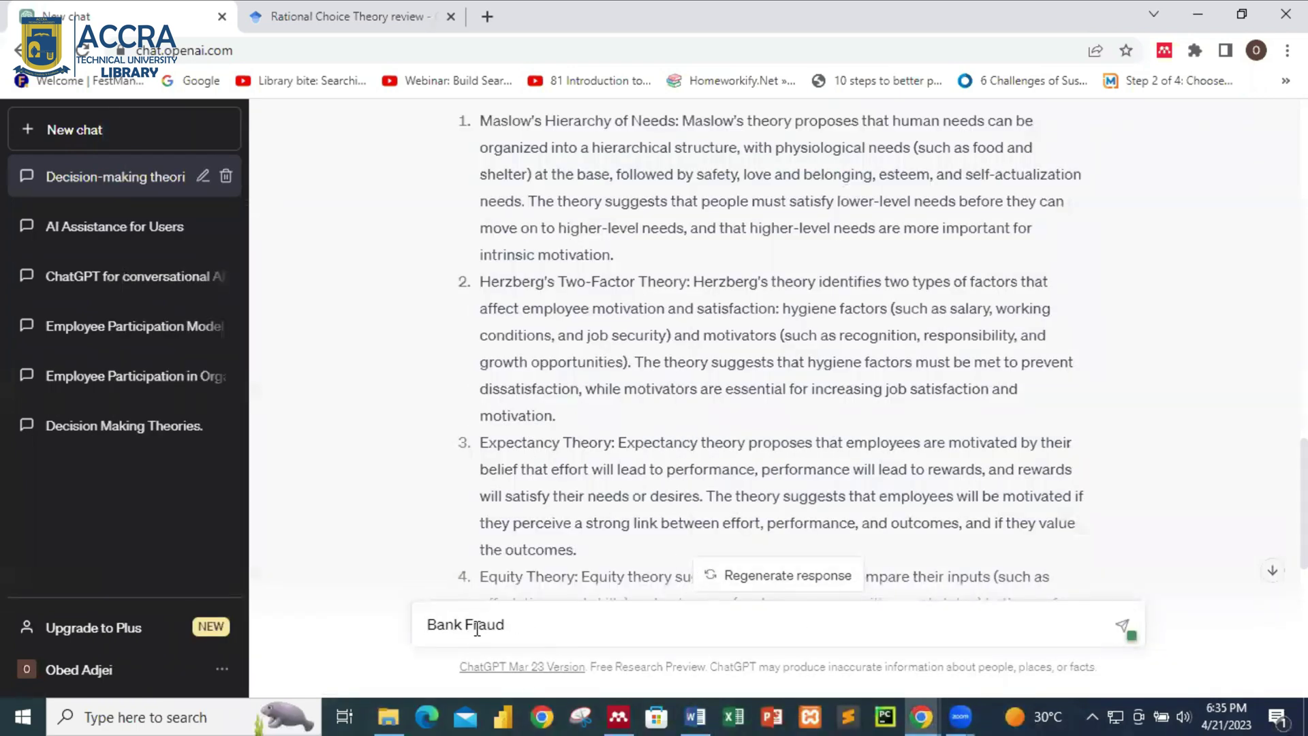
click(513, 623)
text(theories)
key(Return)
Copy the theory name "Fraud Triangle Theory" from the second list item of the bank fraud response.
scroll(595, 433, down, 5)
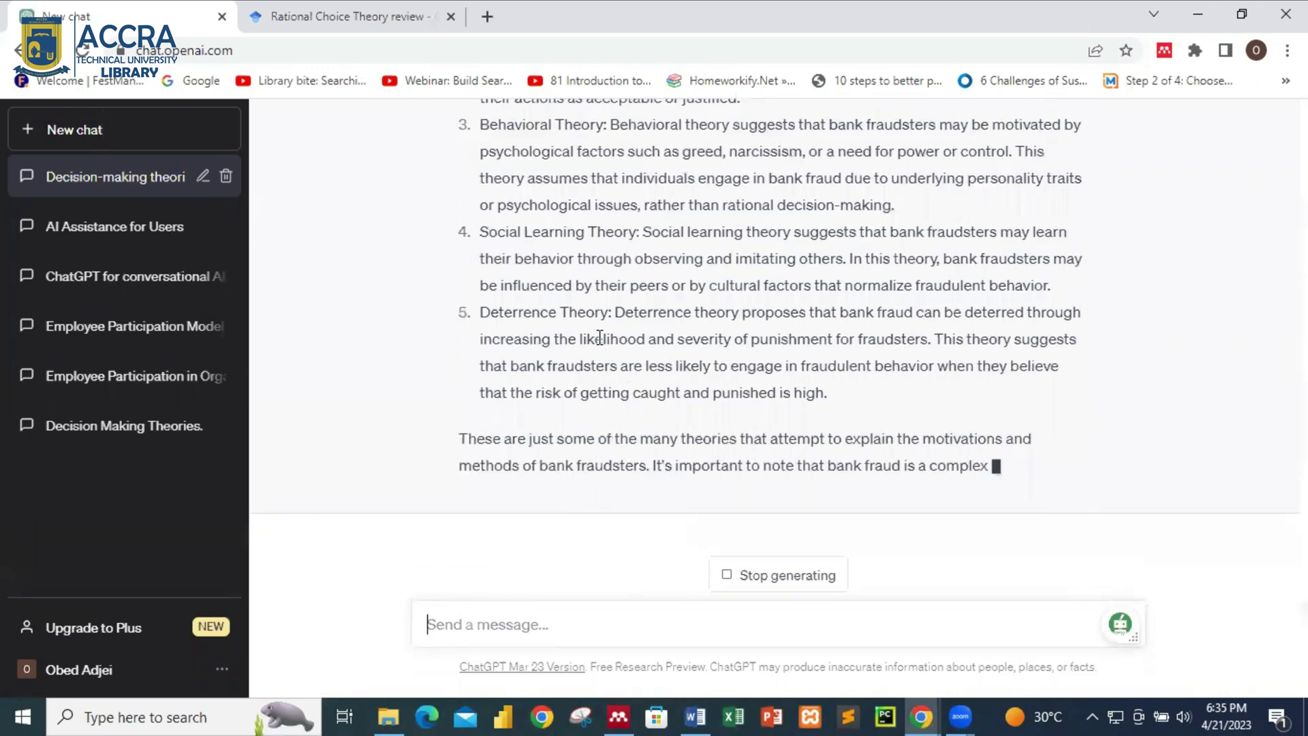
scroll(602, 337, up, 5)
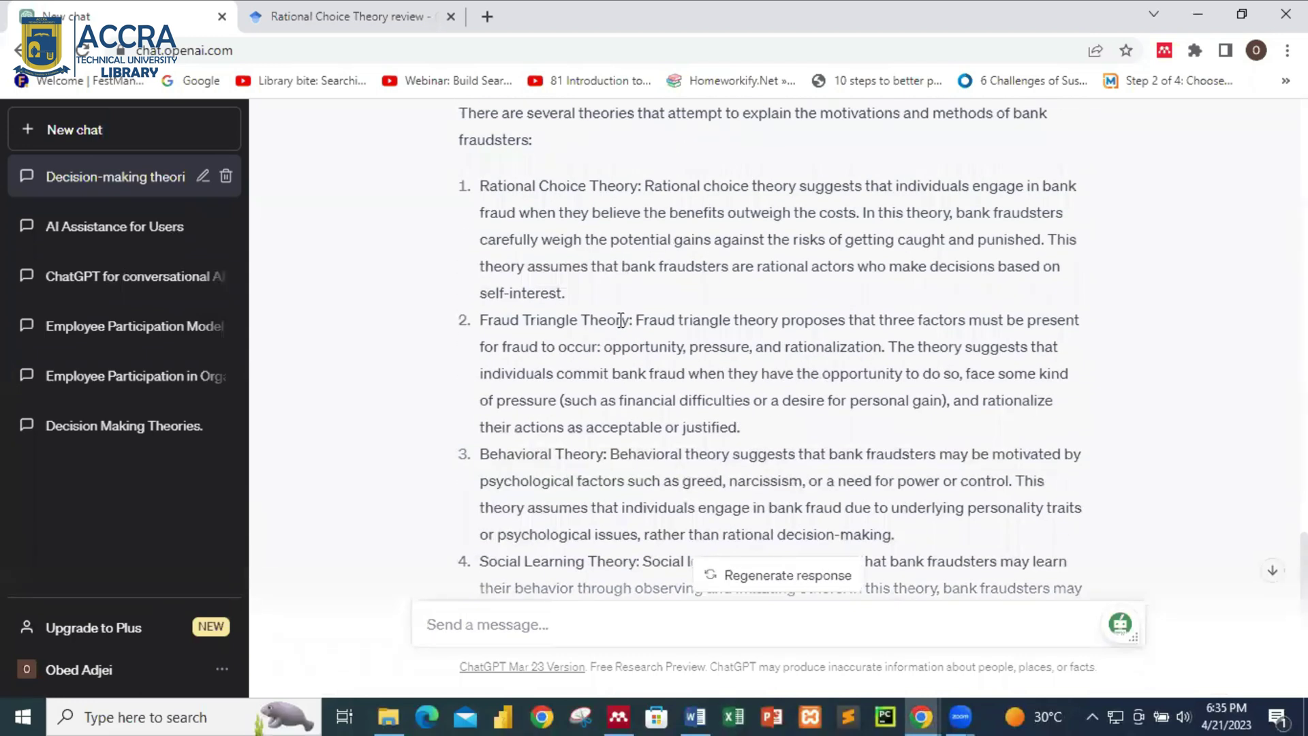
drag(632, 320, 480, 320)
right_click(492, 331)
click(539, 343)
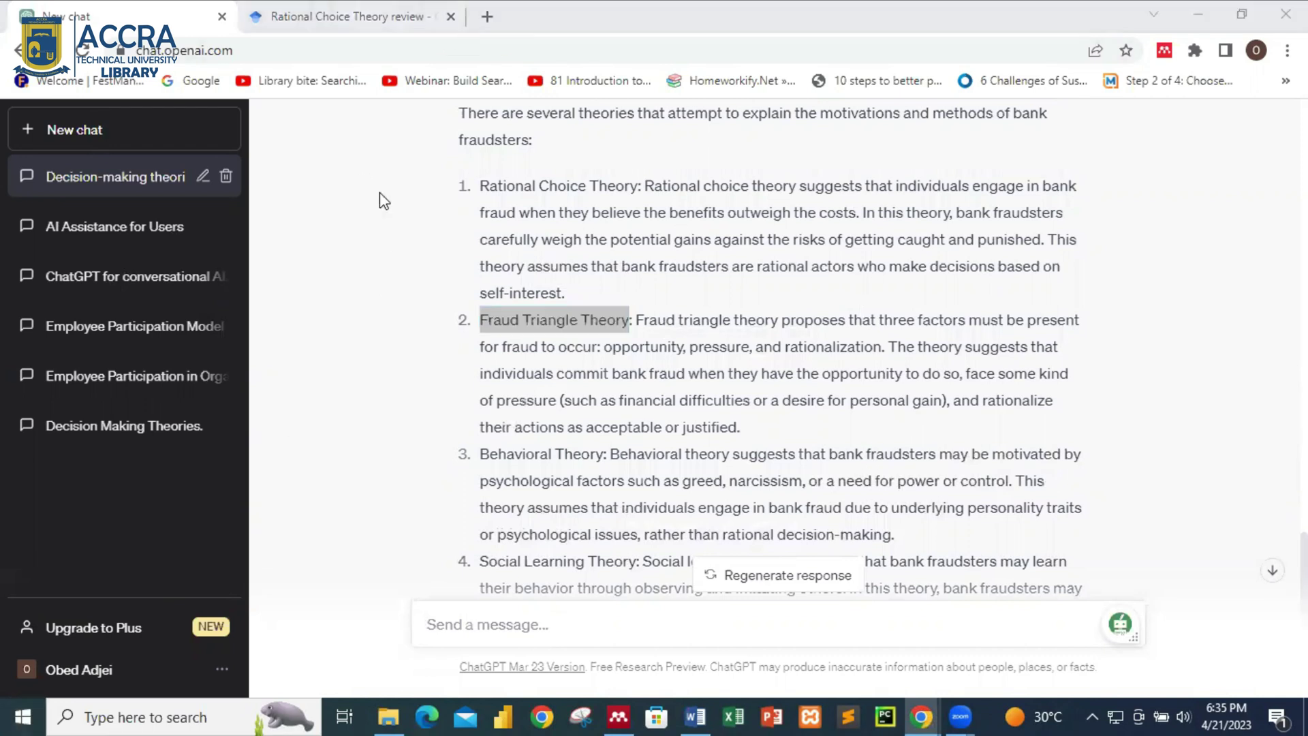
Search Google Scholar for "Fraud Triangle Theory" in place of the previous query, and look through the results.
click(371, 21)
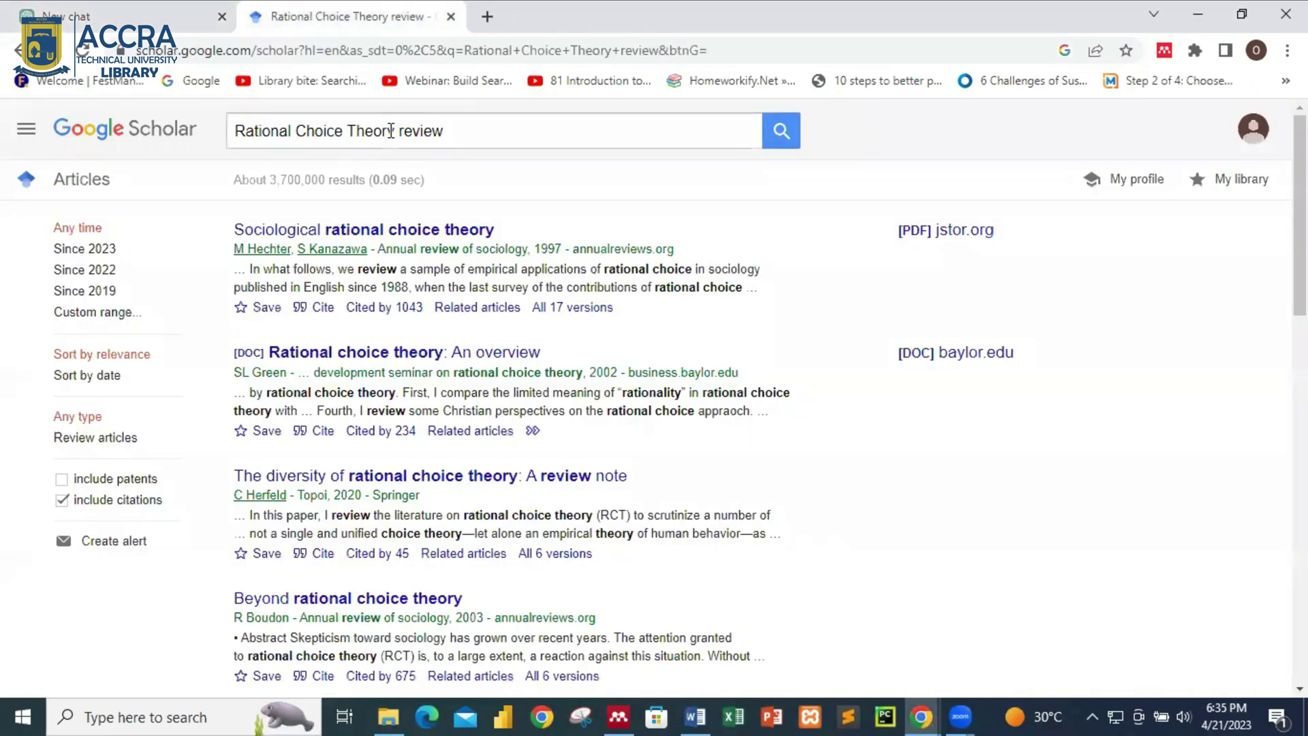
drag(394, 130, 230, 132)
right_click(230, 132)
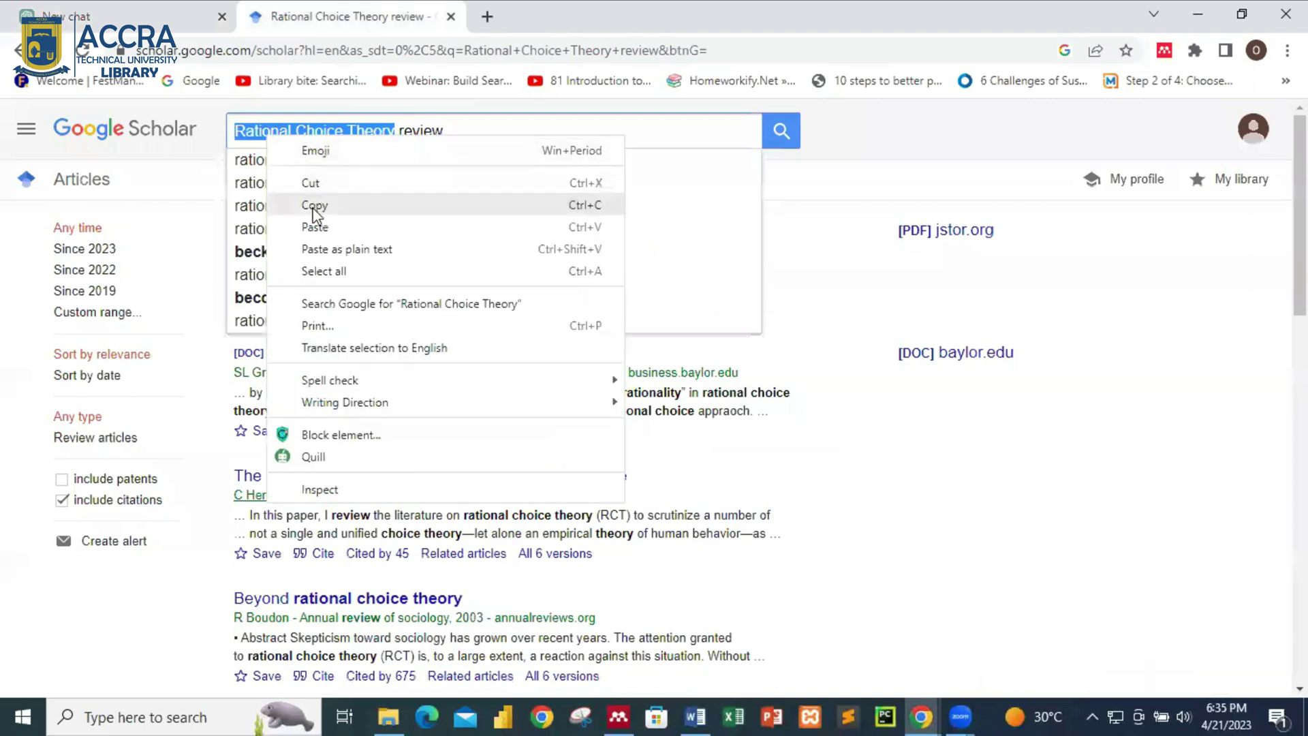
click(340, 225)
click(460, 132)
key(BackSpace)
key(BackSpace)
key(Return)
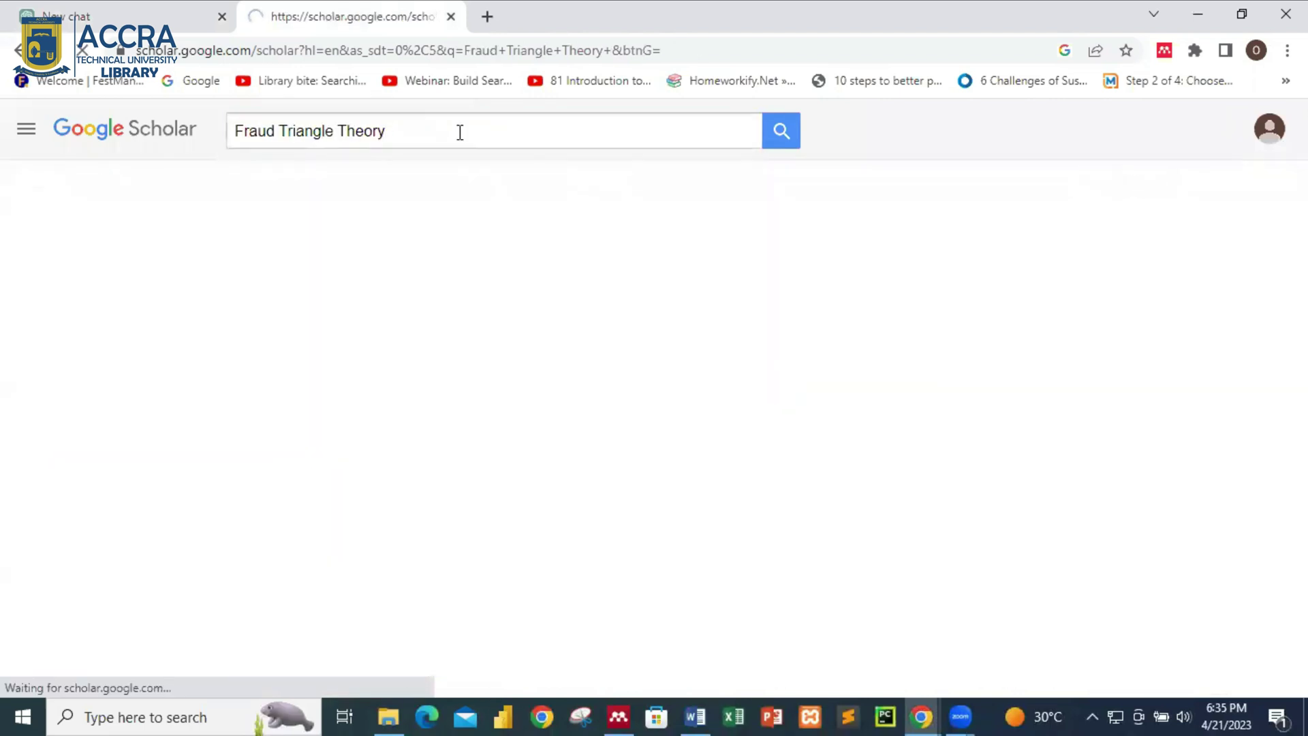
scroll(584, 275, down, 15)
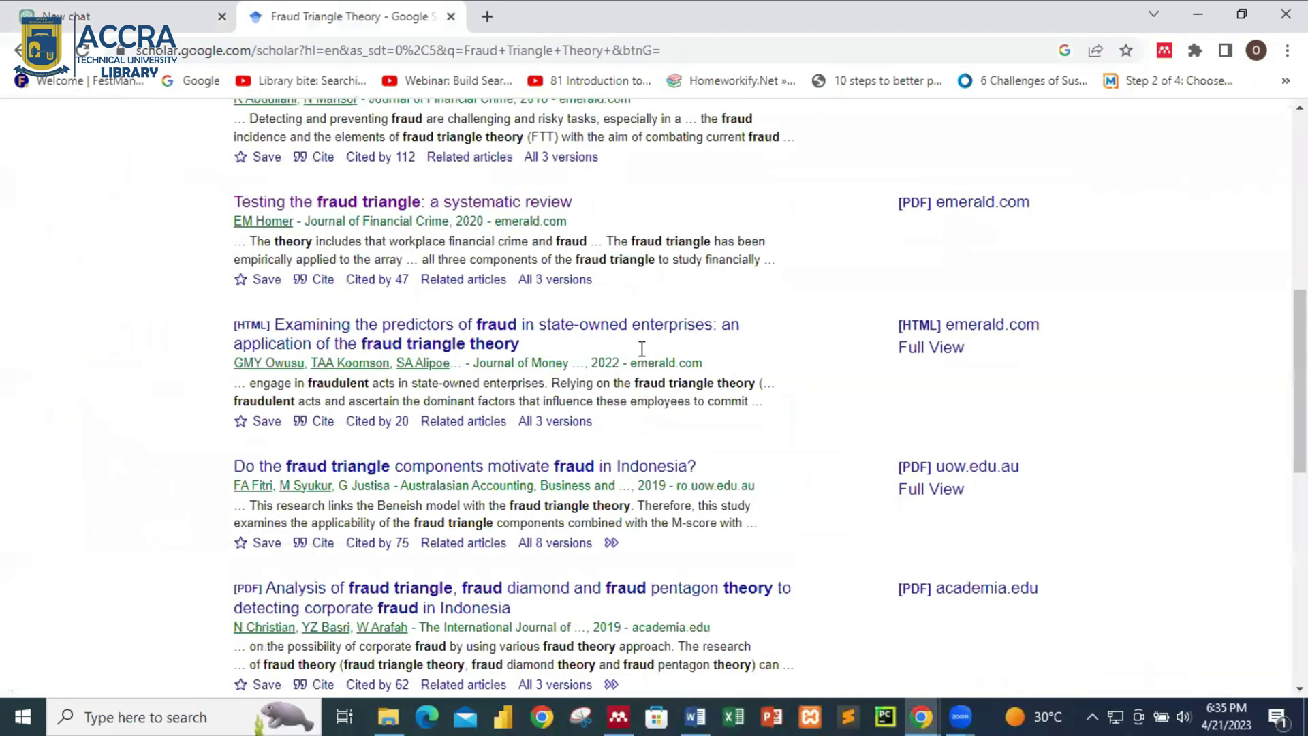
scroll(645, 332, up, 10)
scroll(645, 332, up, 6)
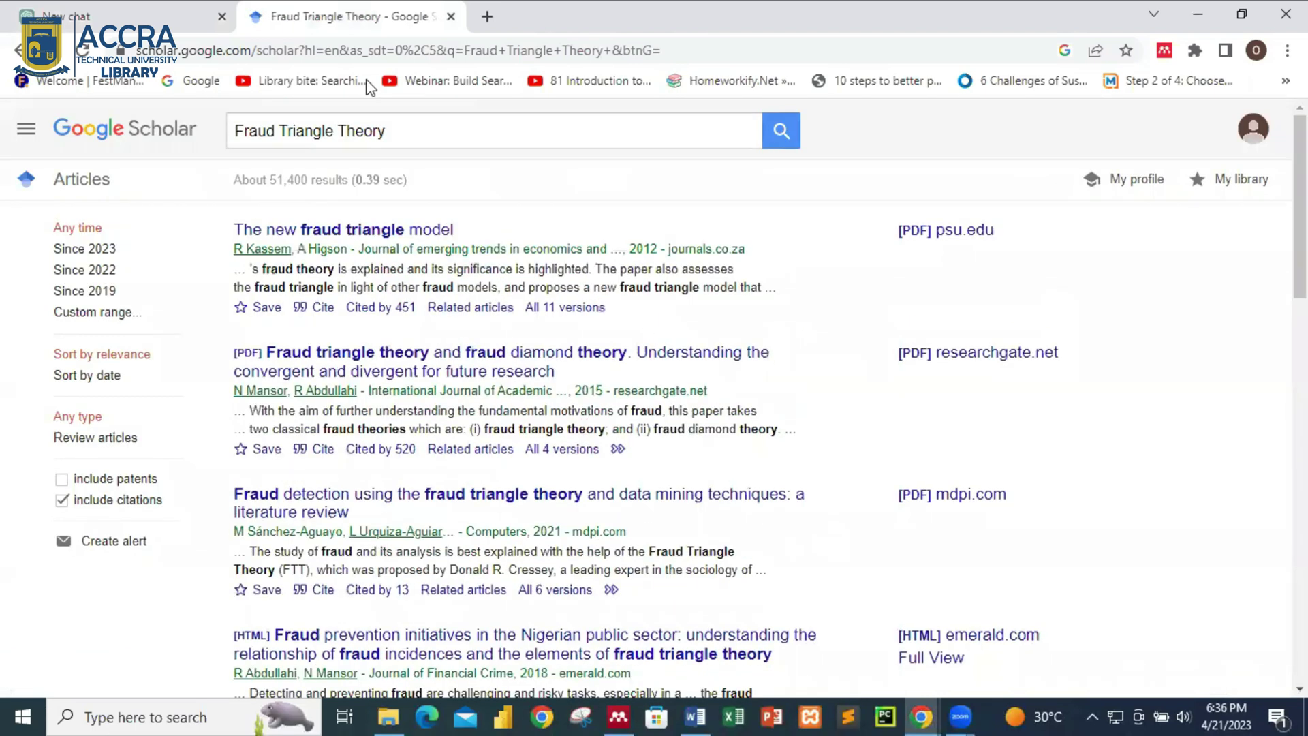
Refine the Google Scholar search to "Fraud Triangle Theory review" and look through the results.
click(409, 134)
right_click(409, 139)
click(457, 284)
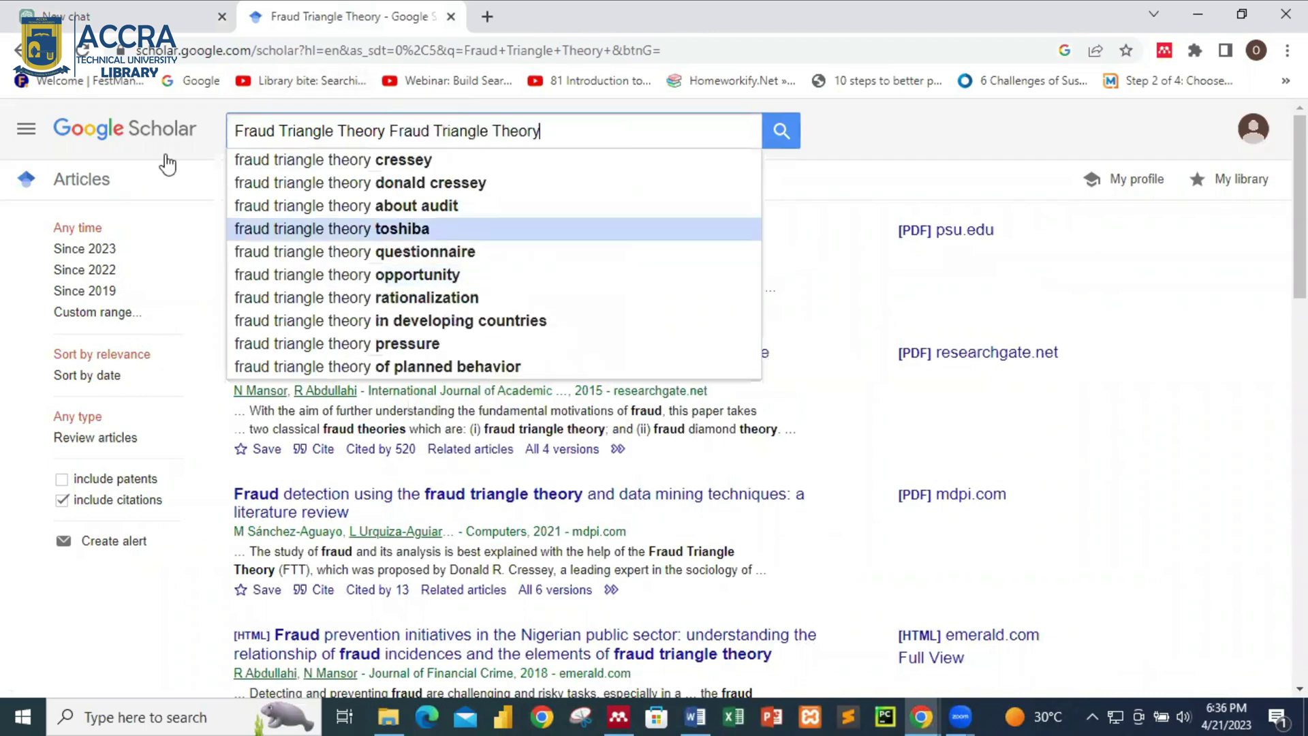
drag(579, 126, 393, 138)
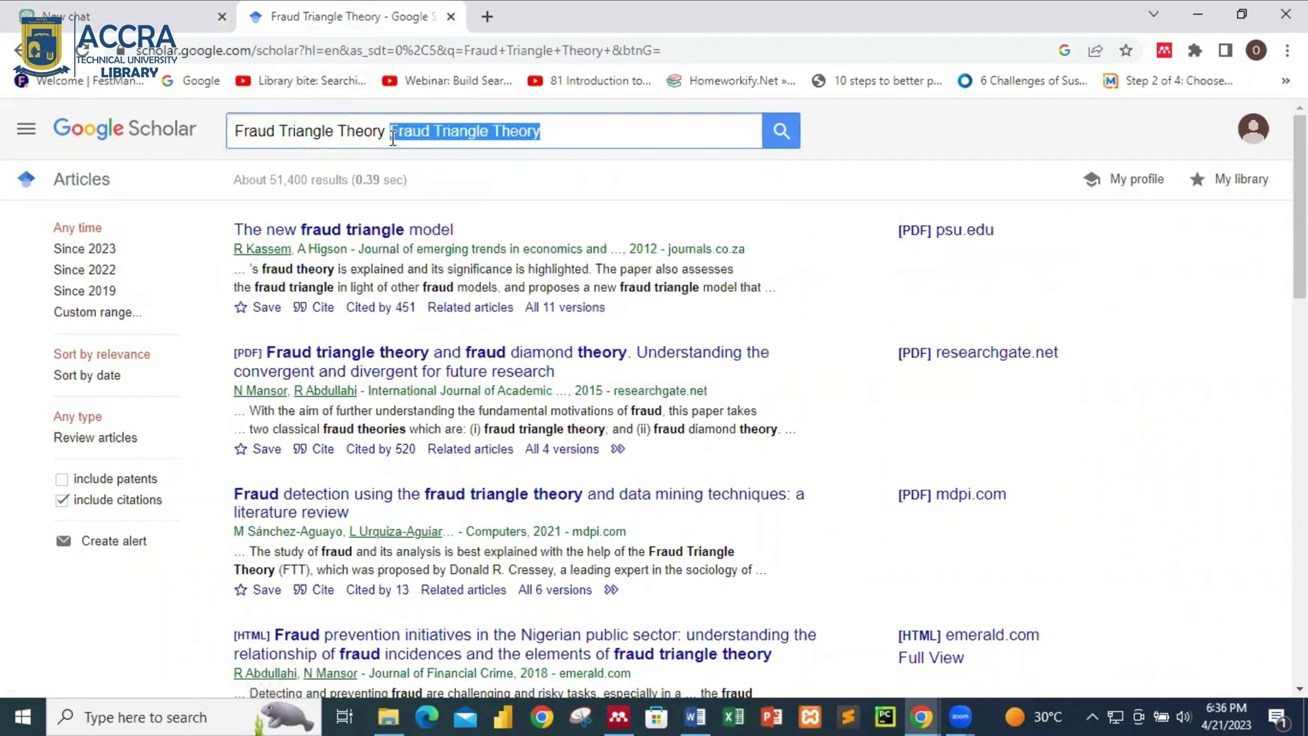
text(review)
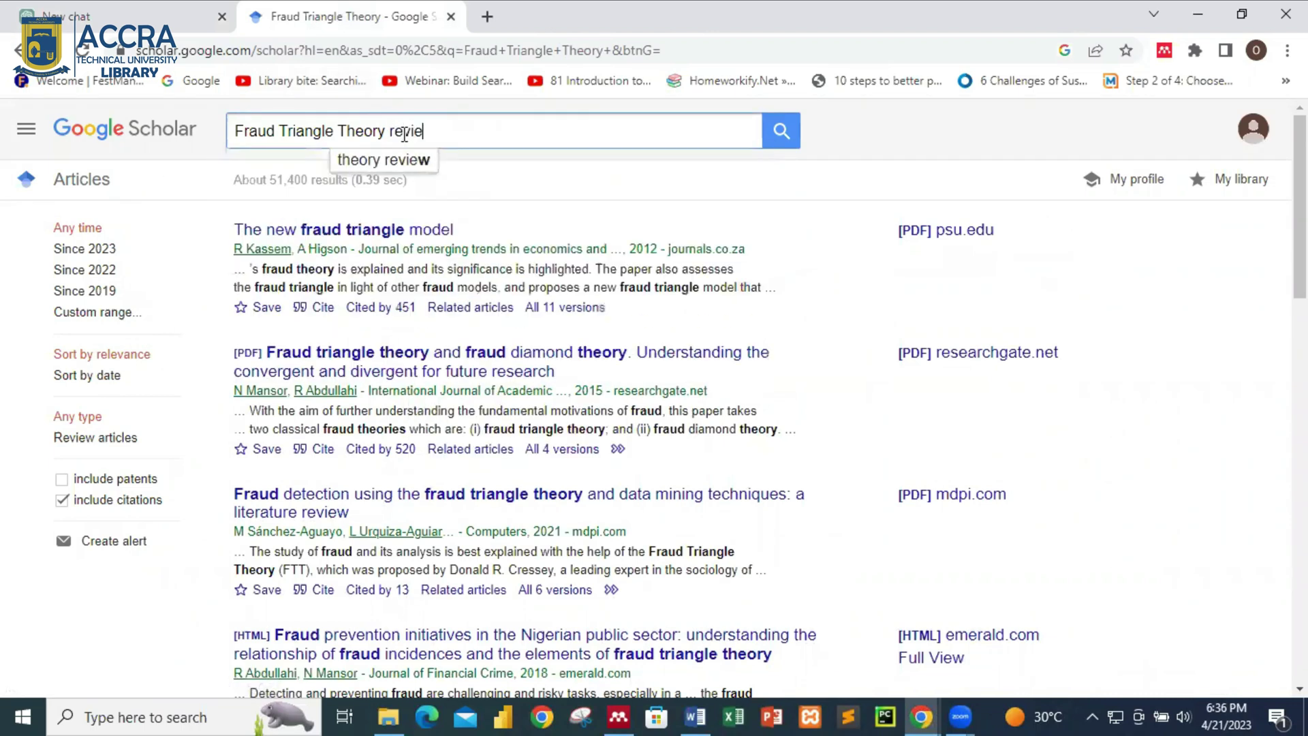
key(Return)
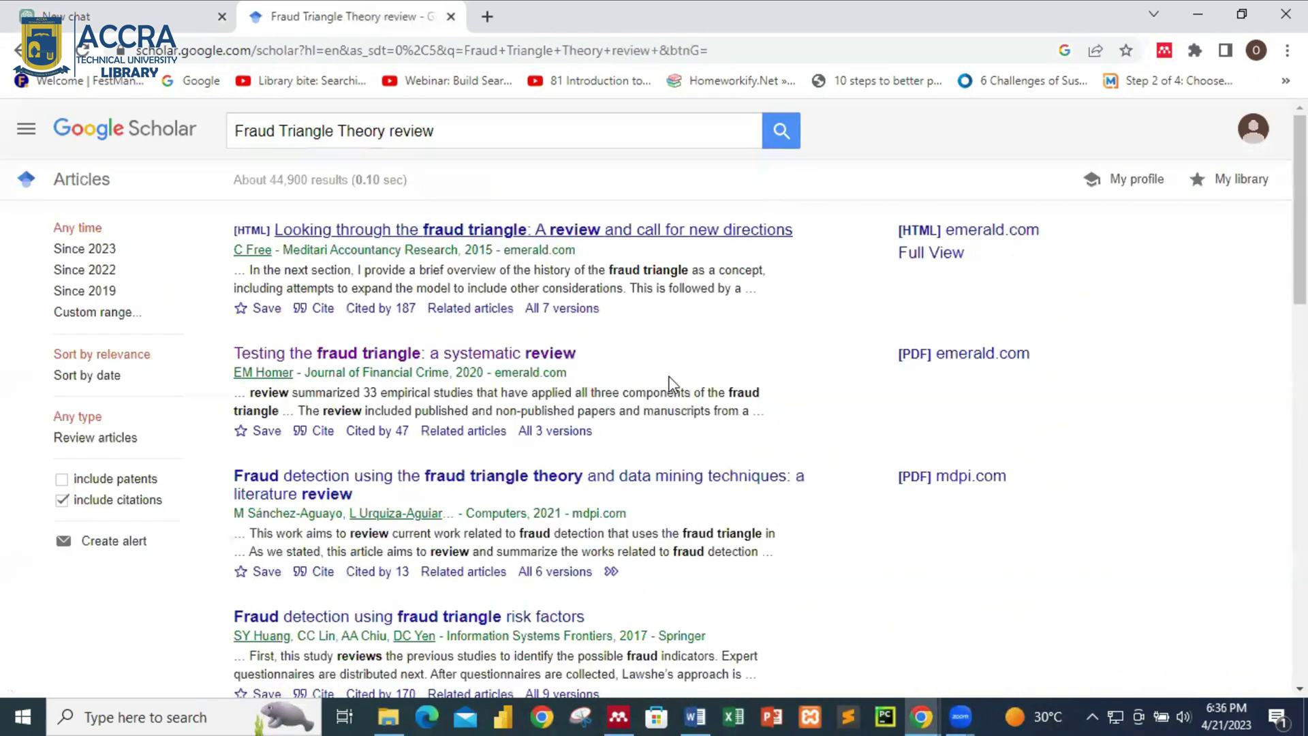
scroll(672, 381, down, 3)
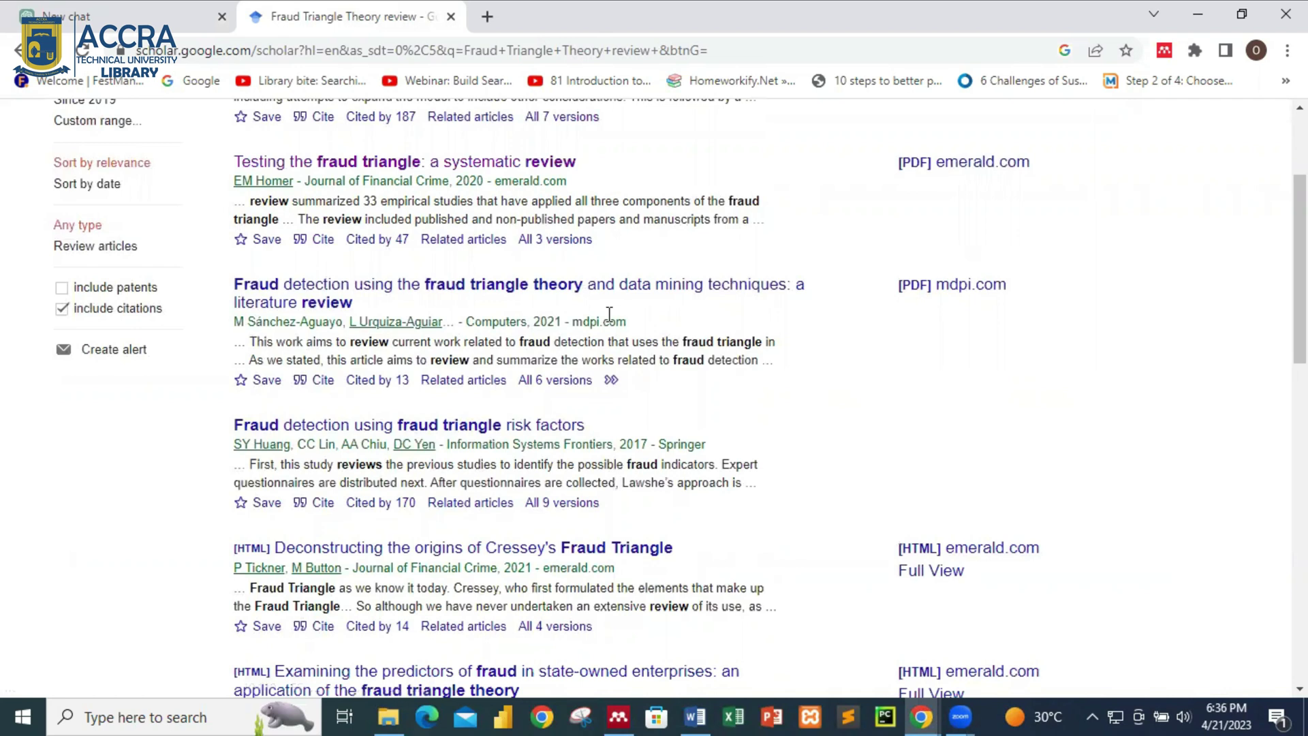
Switch to the Word document and copy the topic "Exams cheating" from the fifth item of the research examples list.
click(92, 14)
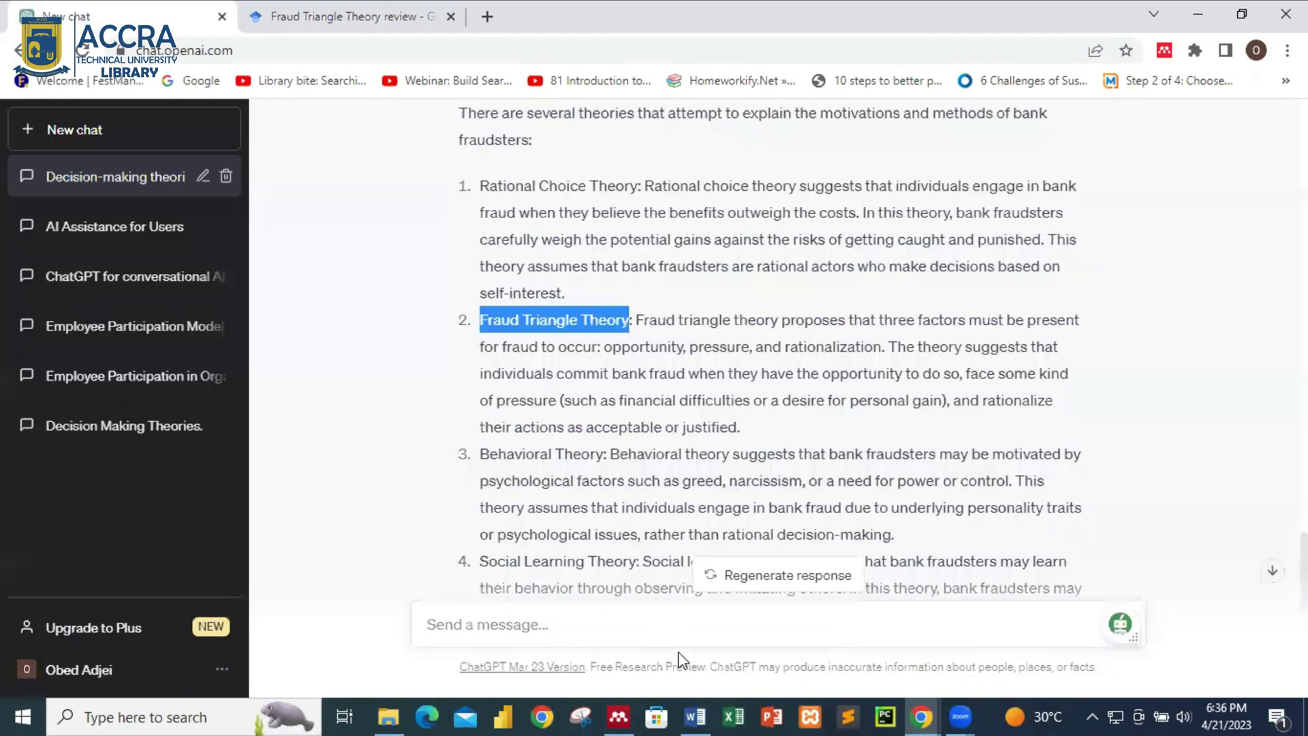
click(697, 713)
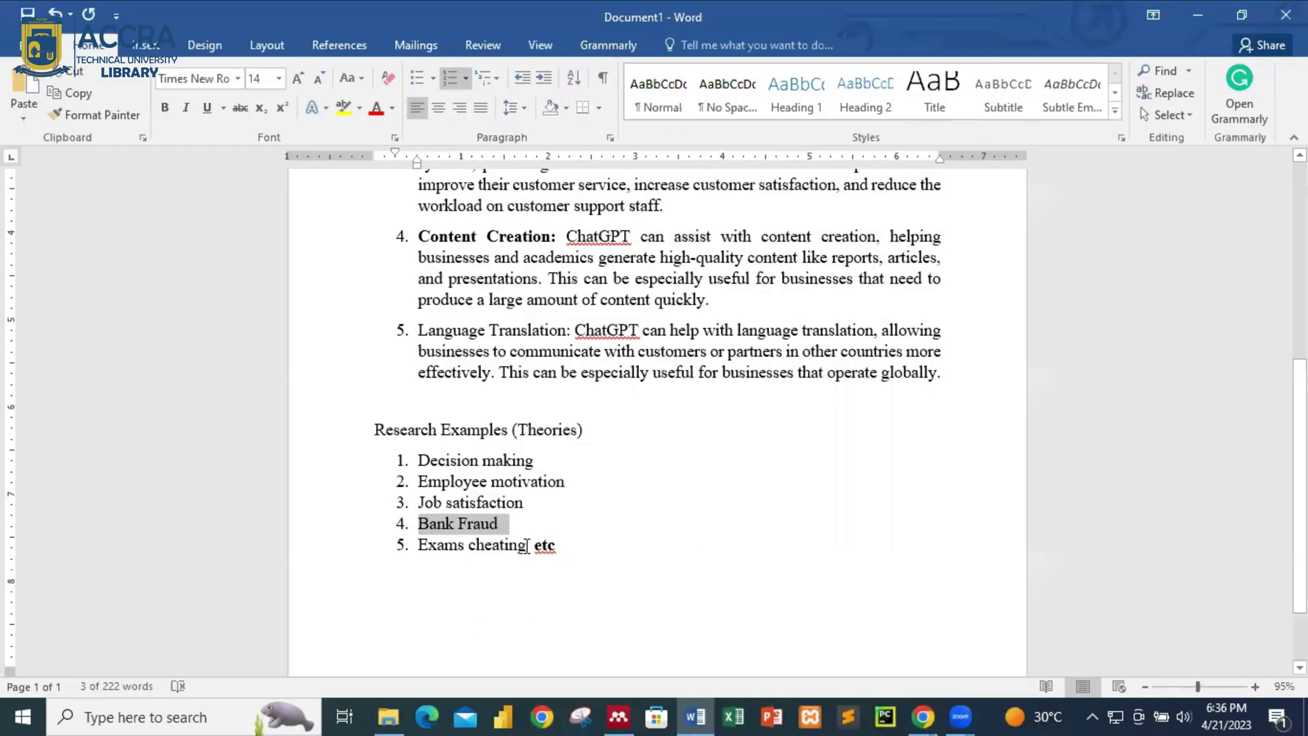
drag(527, 545, 440, 549)
right_click(439, 549)
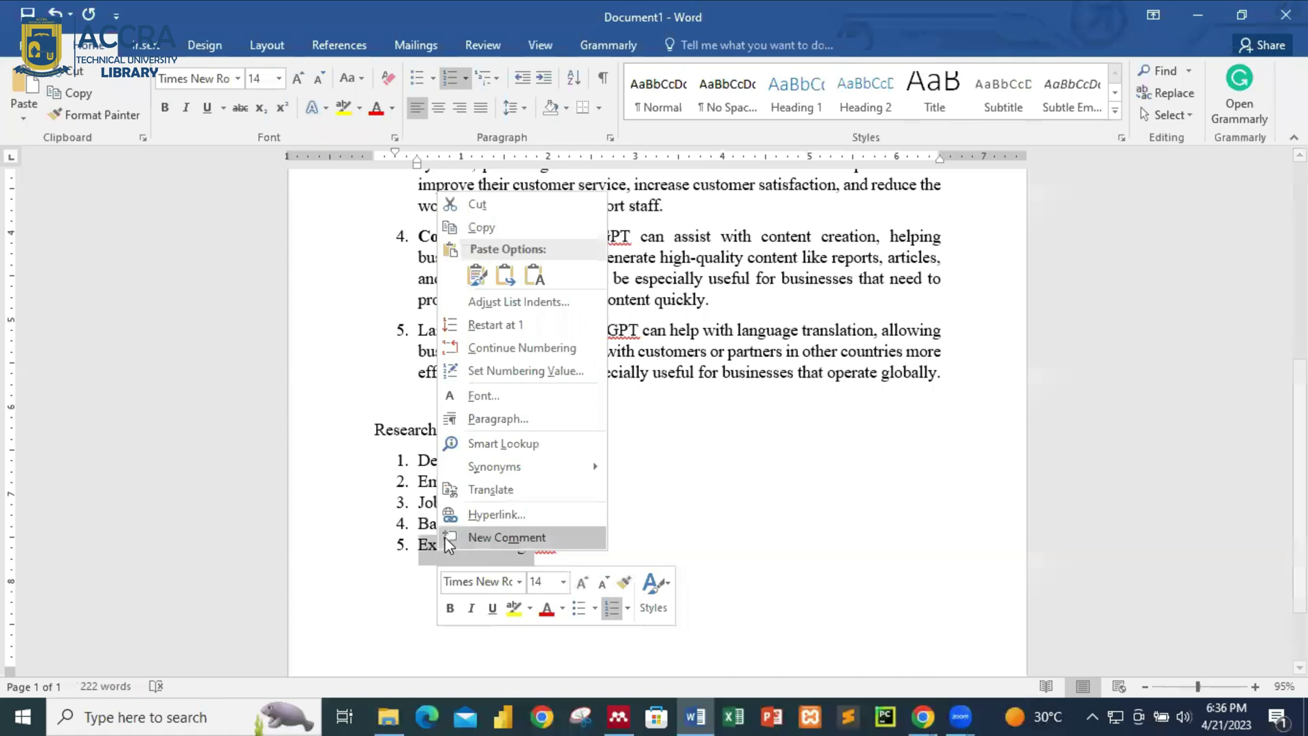
click(481, 227)
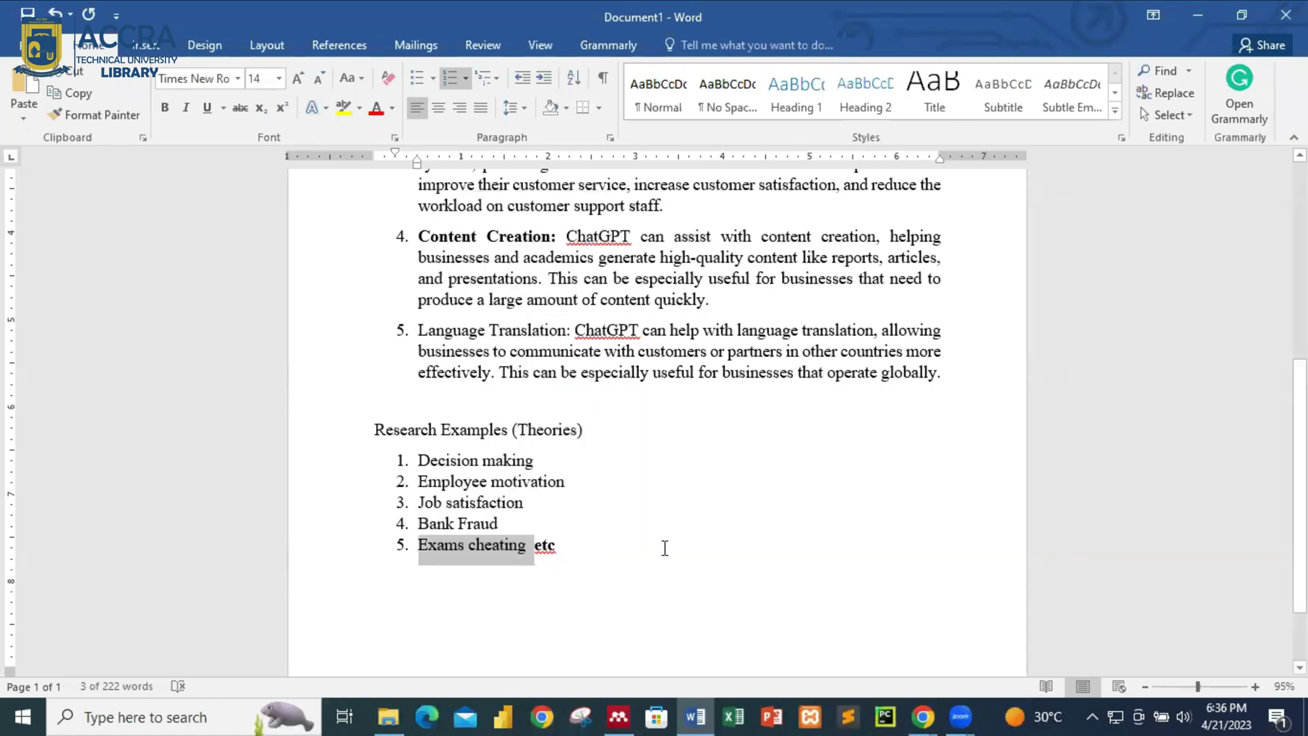
Return to ChatGPT in Chrome and paste the copied exams cheating topic into the message box.
click(924, 717)
click(892, 600)
click(694, 714)
click(539, 627)
right_click(540, 627)
click(593, 447)
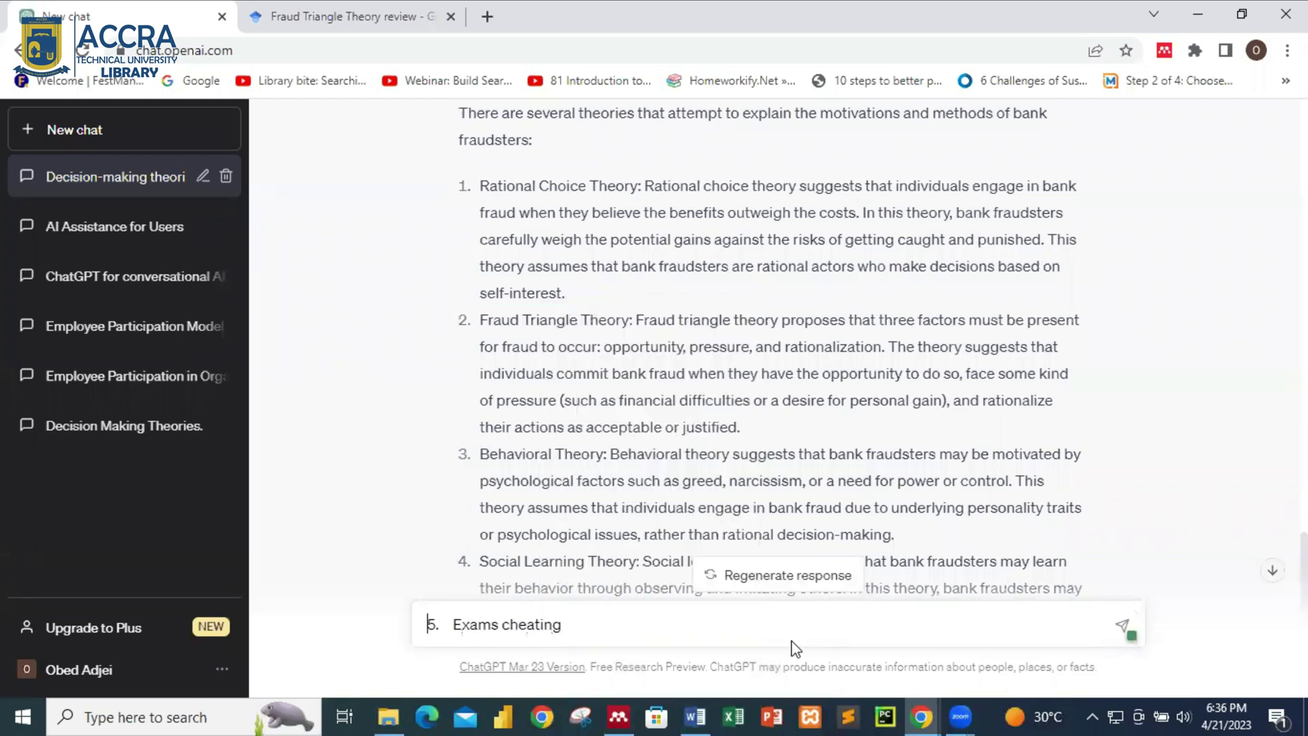
Remove the list number from the pasted topic, submit the prompt "Exams cheating theories", and look through the response.
key(BackSpace)
key(BackSpace)
key(BackSpace)
click(647, 626)
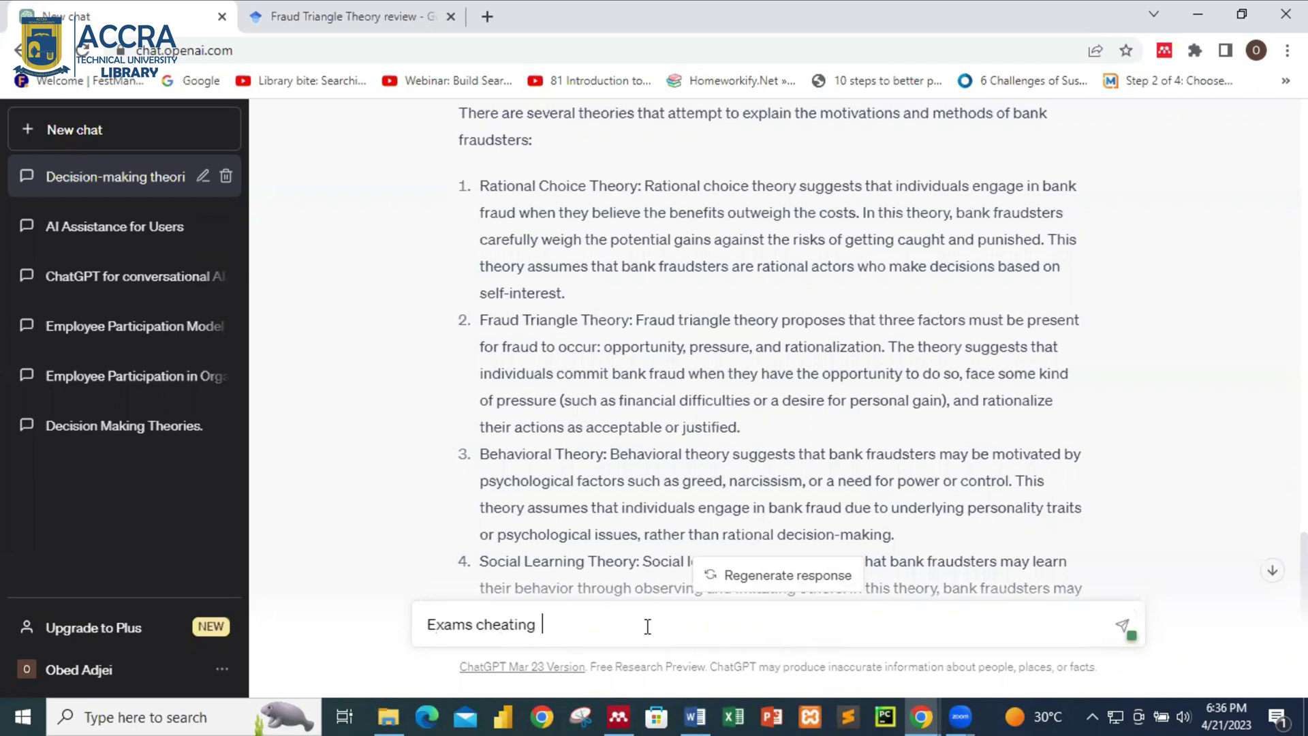
text(theories)
key(Return)
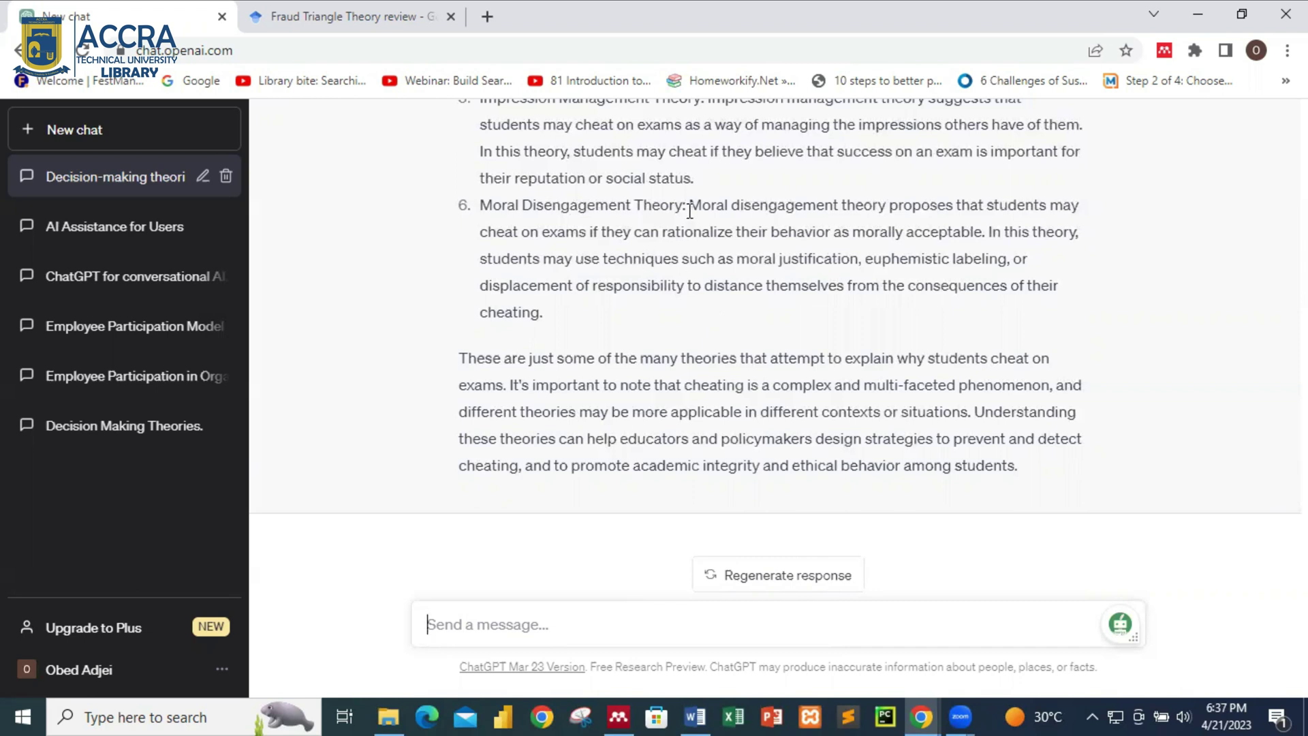
scroll(652, 312, up, 3)
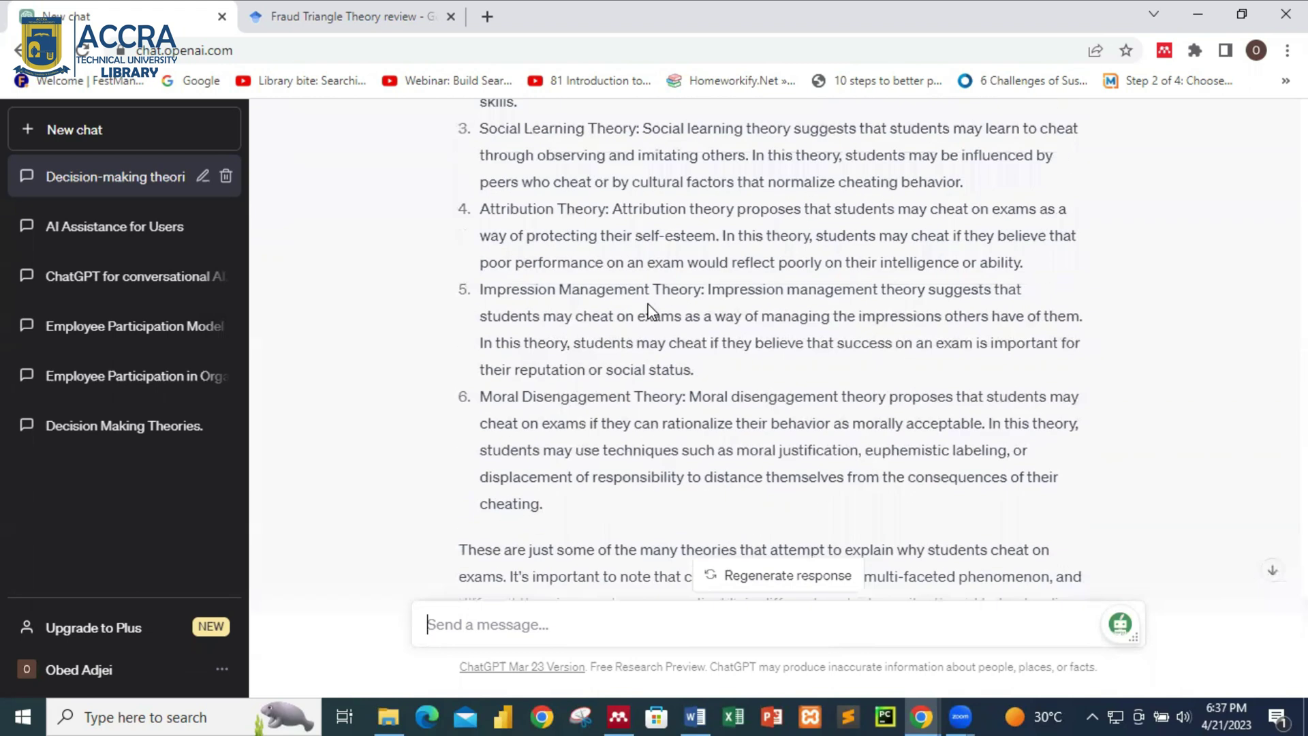